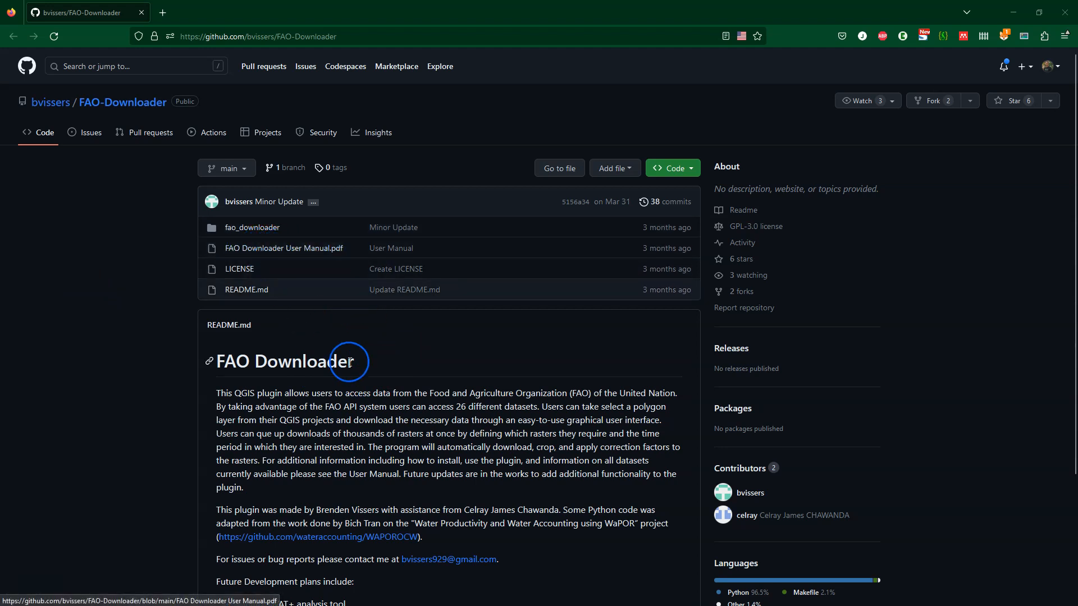
Step: Download the FAO-Downloader repository as a ZIP archive into the FAO_Downloader_plugin folder
scroll(381, 380, down, 3)
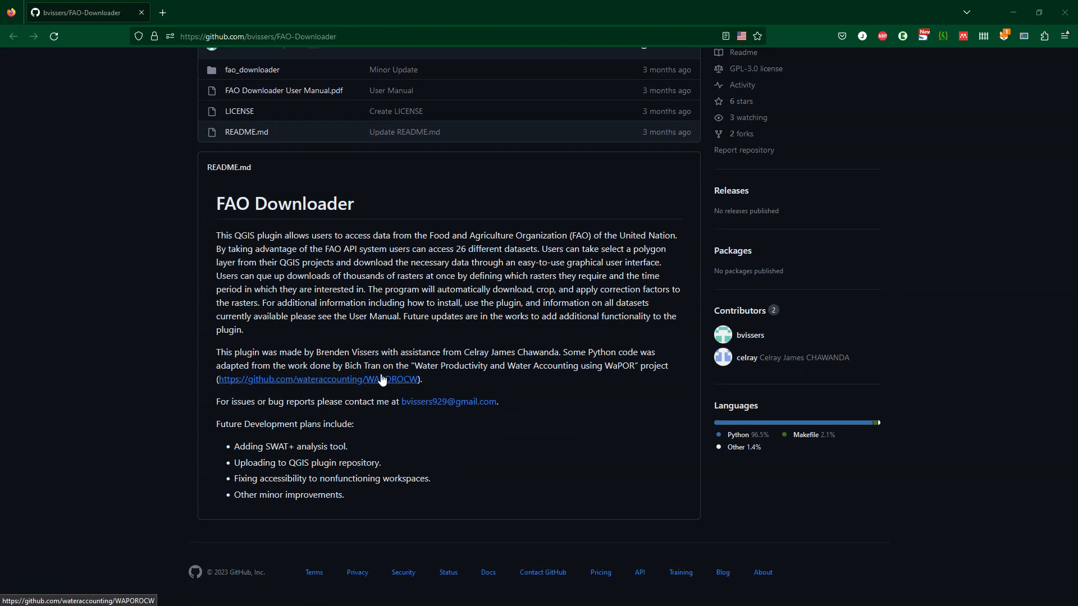
scroll(382, 379, up, 3)
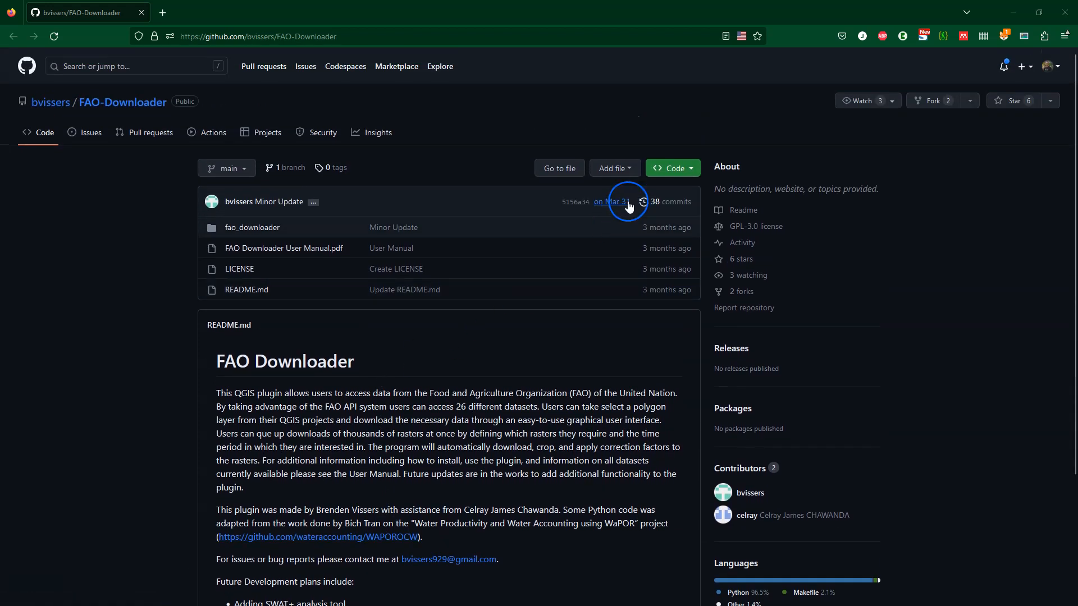
click(690, 169)
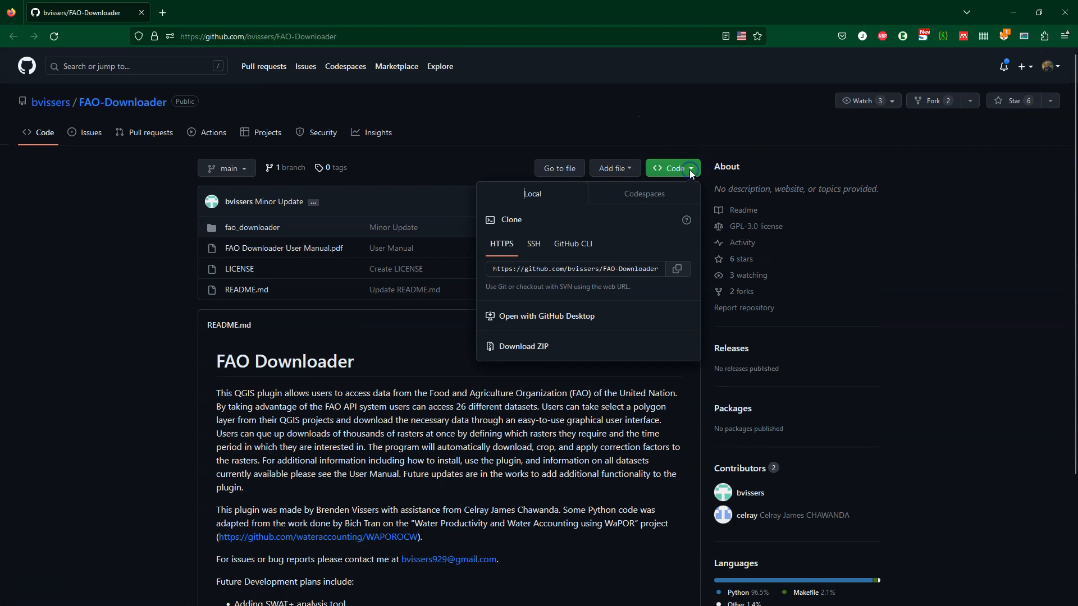
click(683, 241)
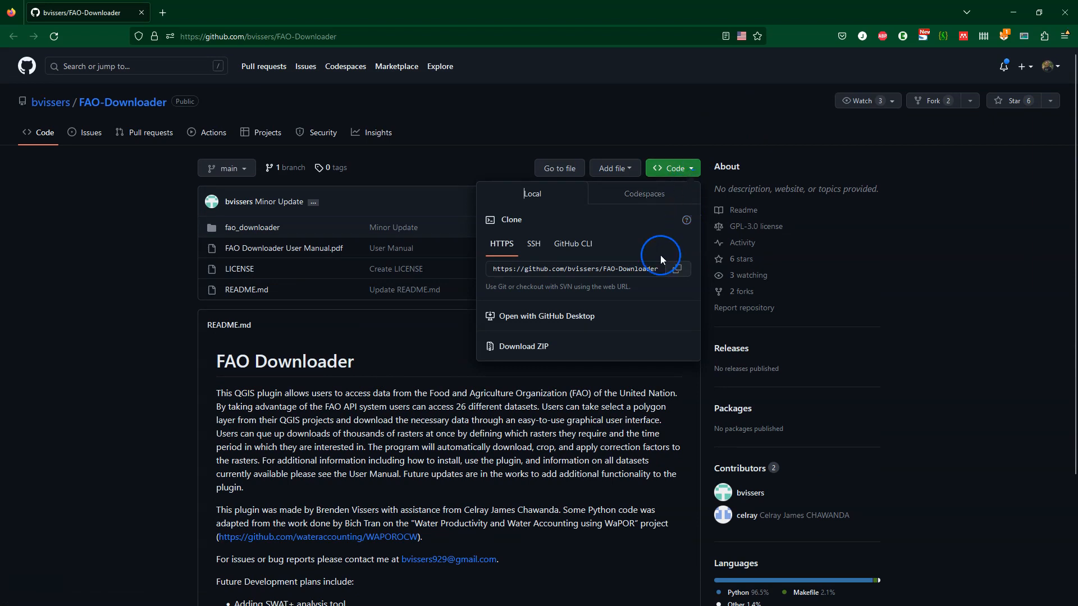
click(518, 347)
click(436, 199)
click(721, 393)
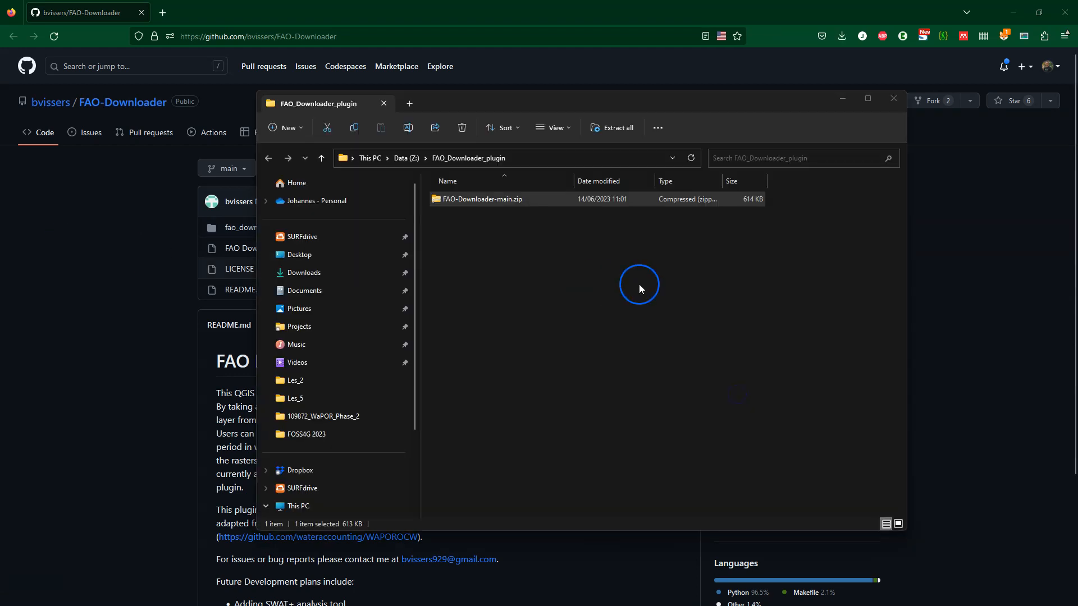
Step: Copy the fao_downloader folder from inside FAO-Downloader-main.zip into the FAO_Downloader_plugin folder
double_click(481, 198)
click(501, 201)
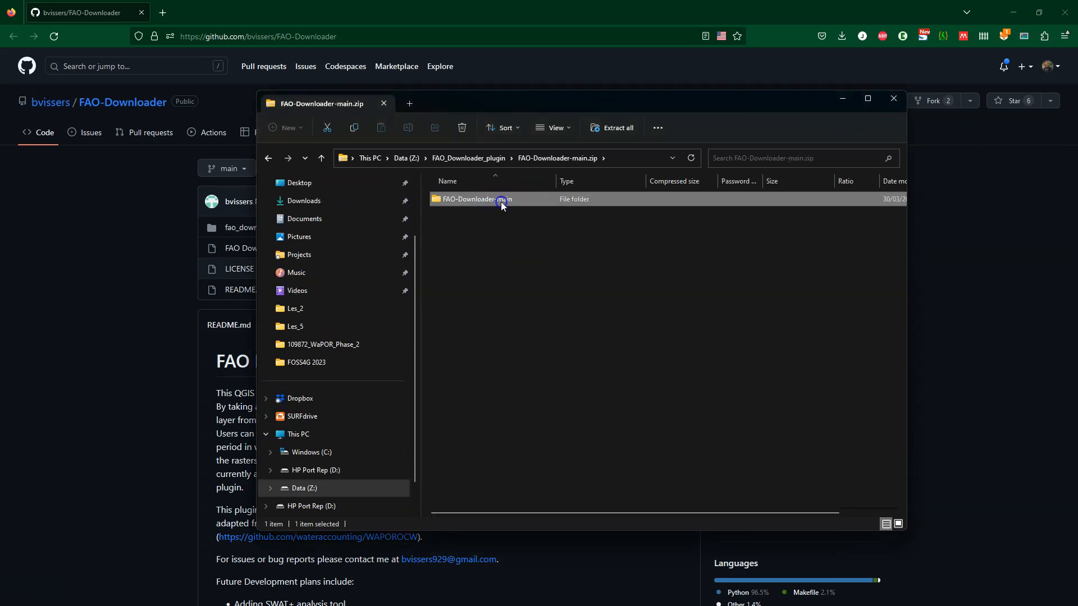
double_click(501, 201)
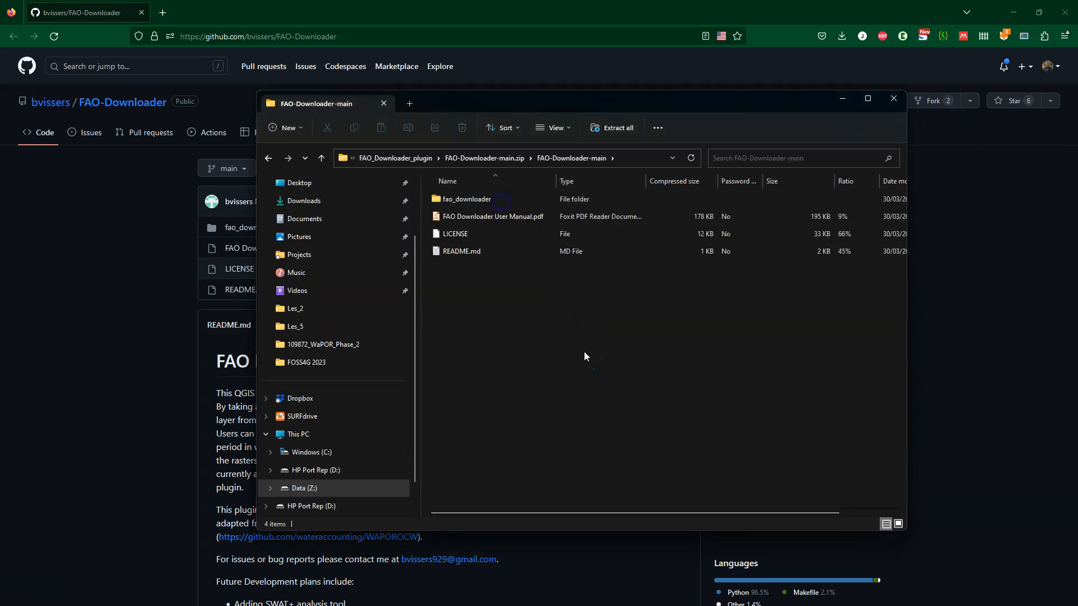
click(463, 201)
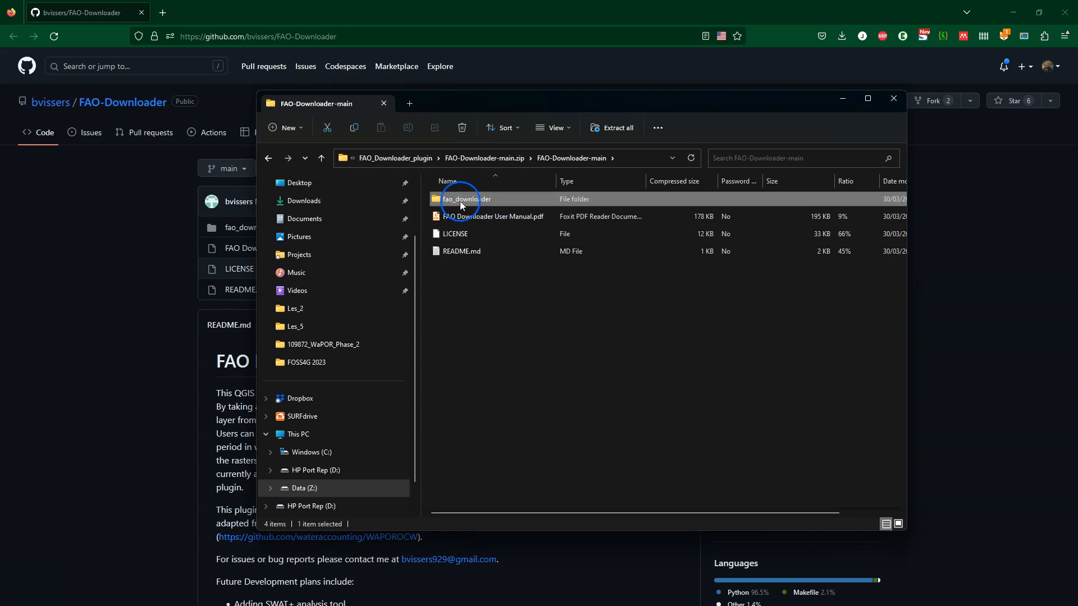
right_click(460, 201)
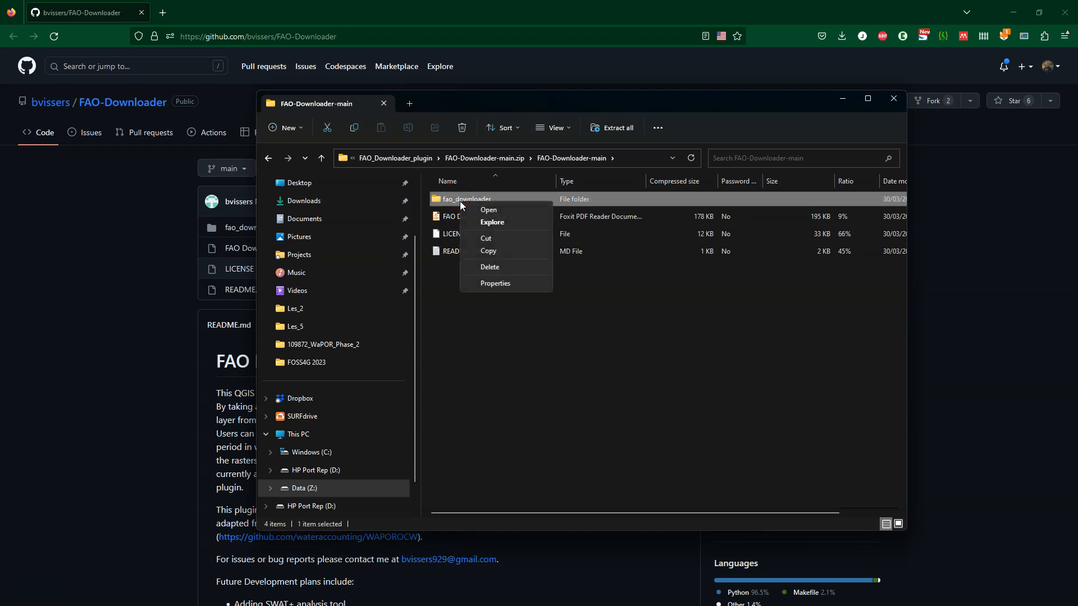
click(499, 248)
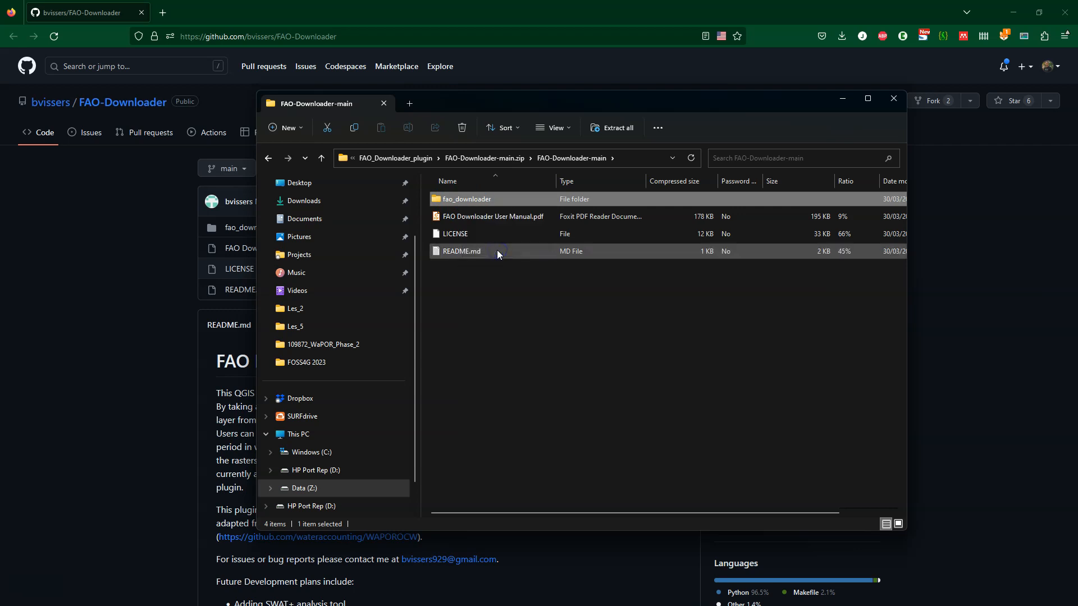
click(306, 176)
click(268, 160)
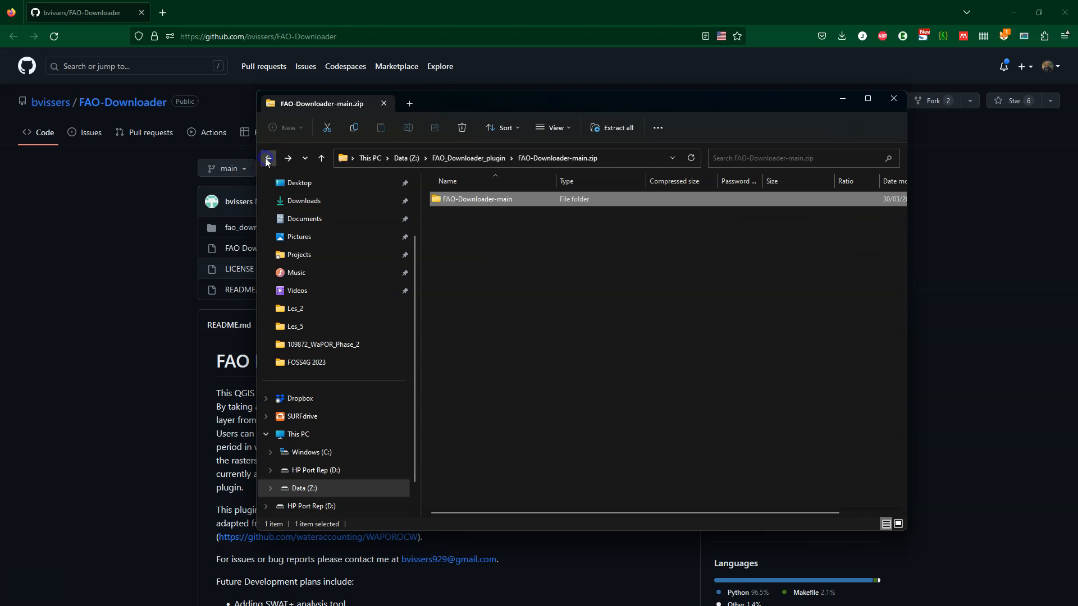
click(268, 160)
click(566, 306)
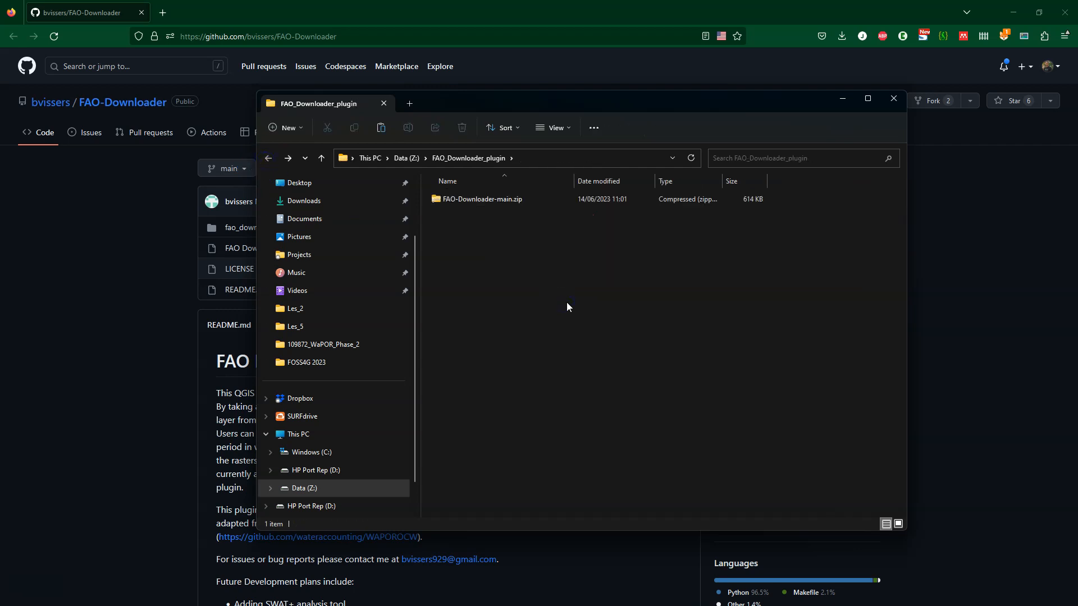
key(ctrl+v)
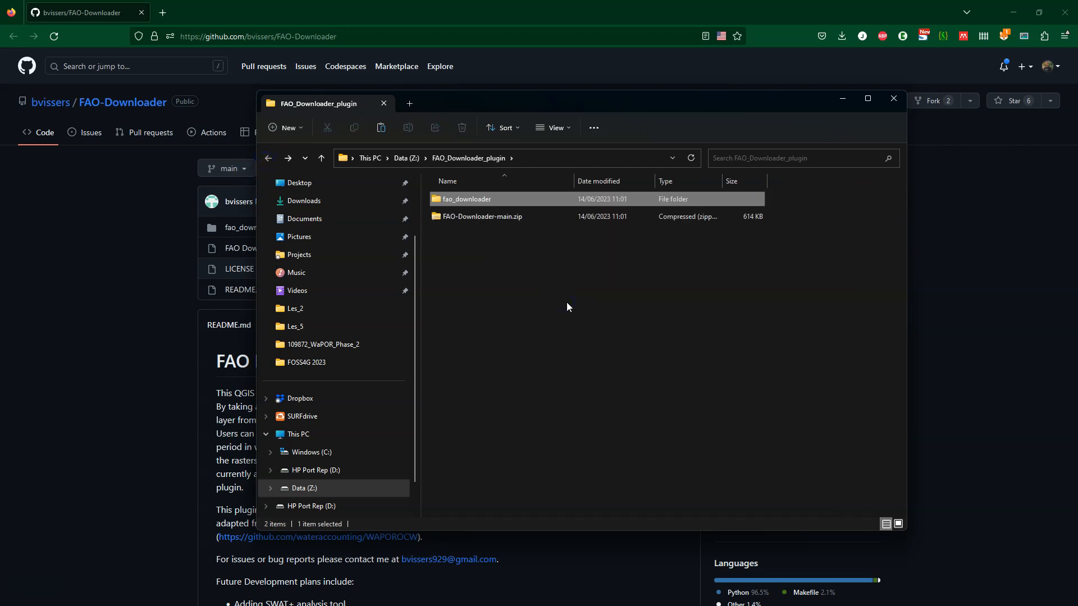
Step: Compress the extracted fao_downloader folder into its own ZIP file, fao_downloader.zip
click(544, 302)
click(466, 197)
right_click(493, 203)
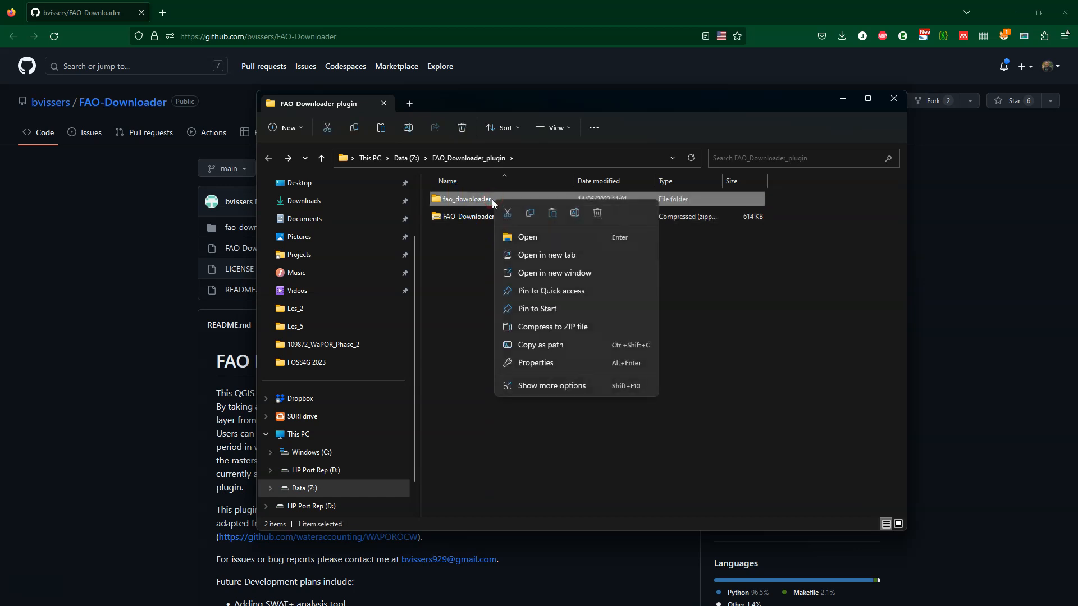
click(553, 326)
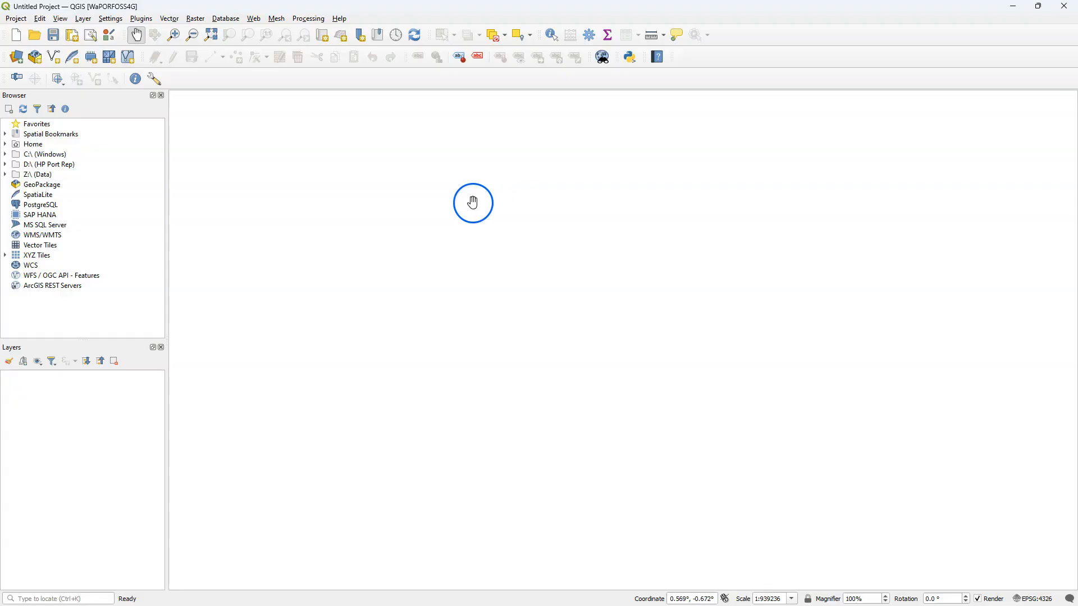
Step: In QGIS, install the plugin from Z:\FAO_Downloader_plugin\fao_downloader.zip, accept the untrusted source warning and close the plugin manager
click(143, 23)
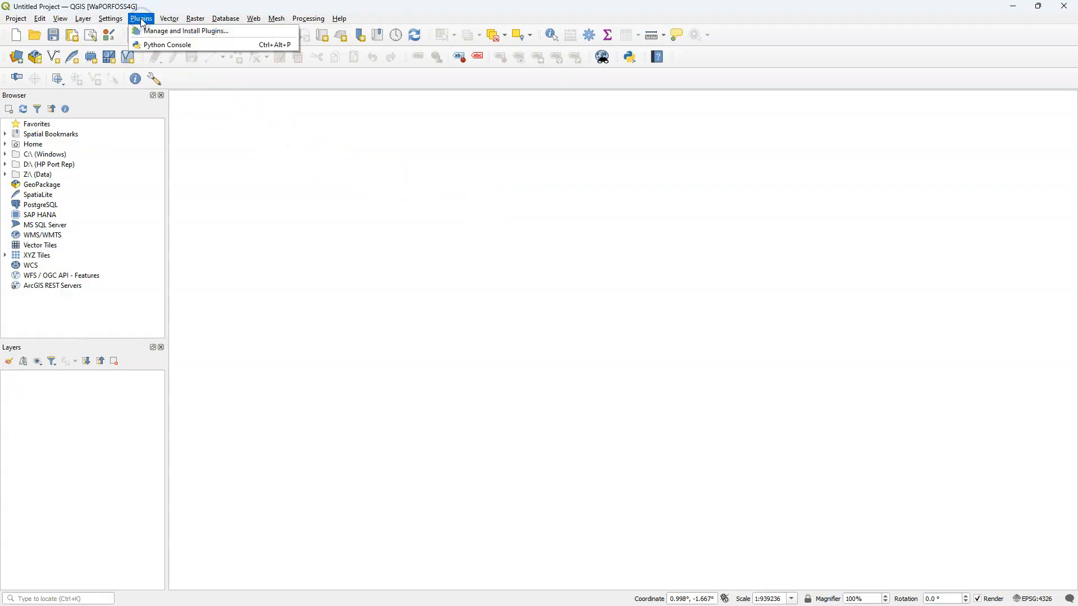
click(151, 32)
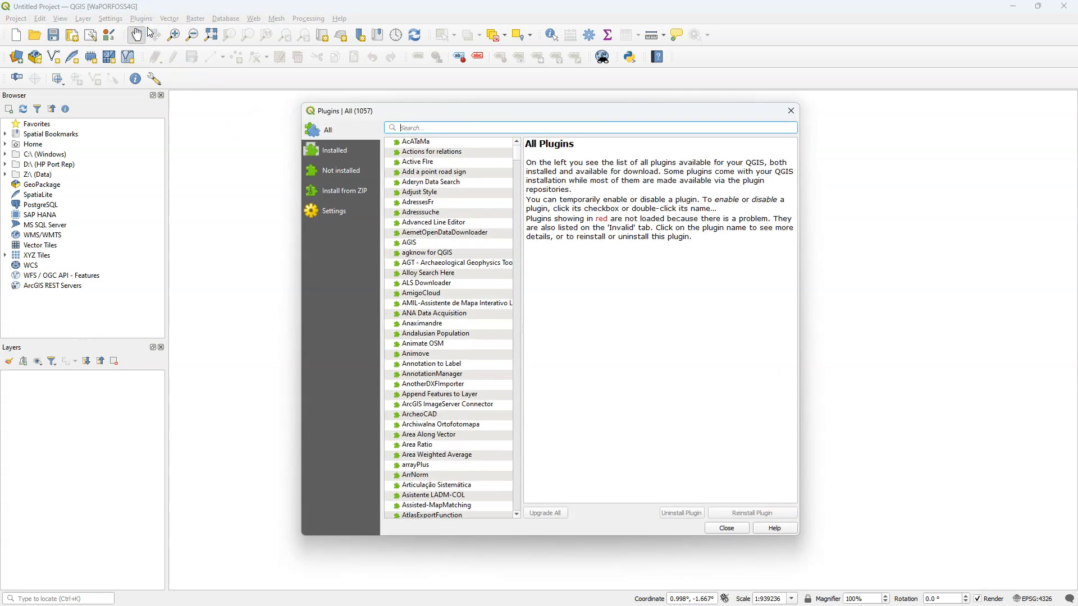
click(349, 197)
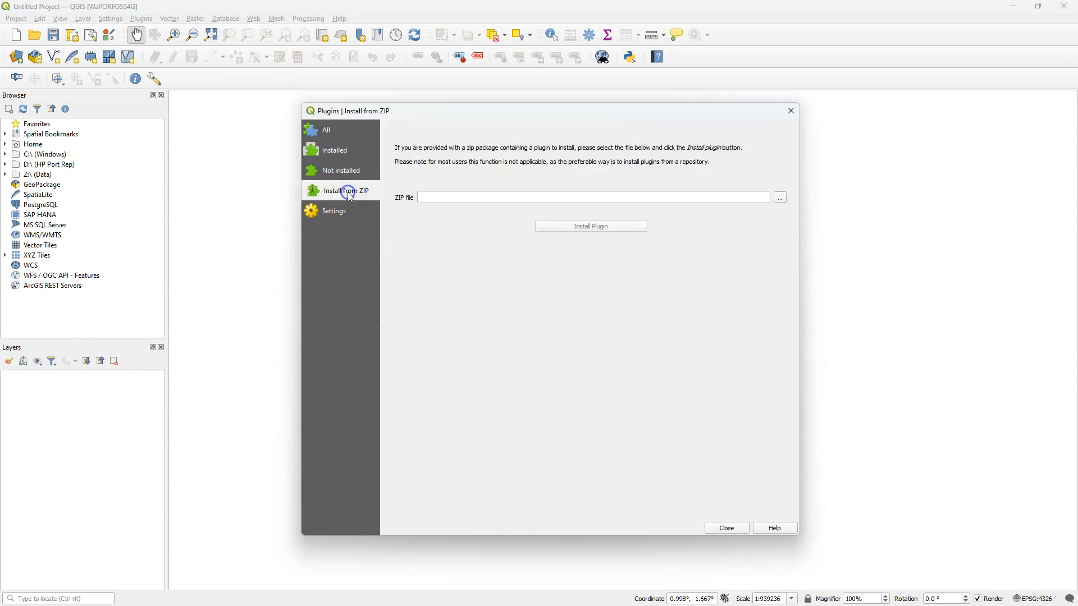
click(778, 198)
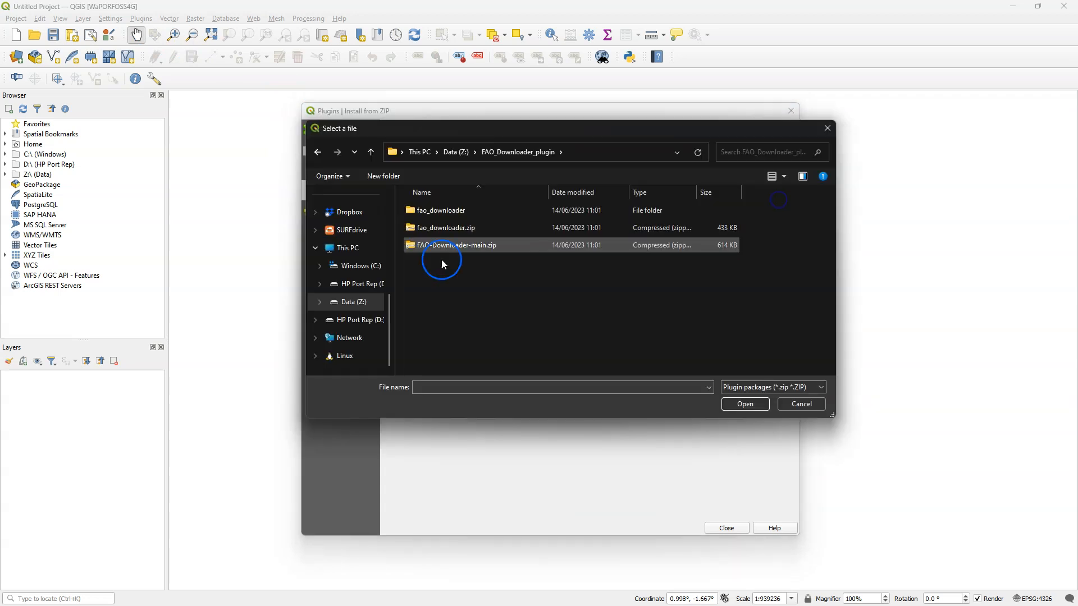
click(444, 229)
click(744, 404)
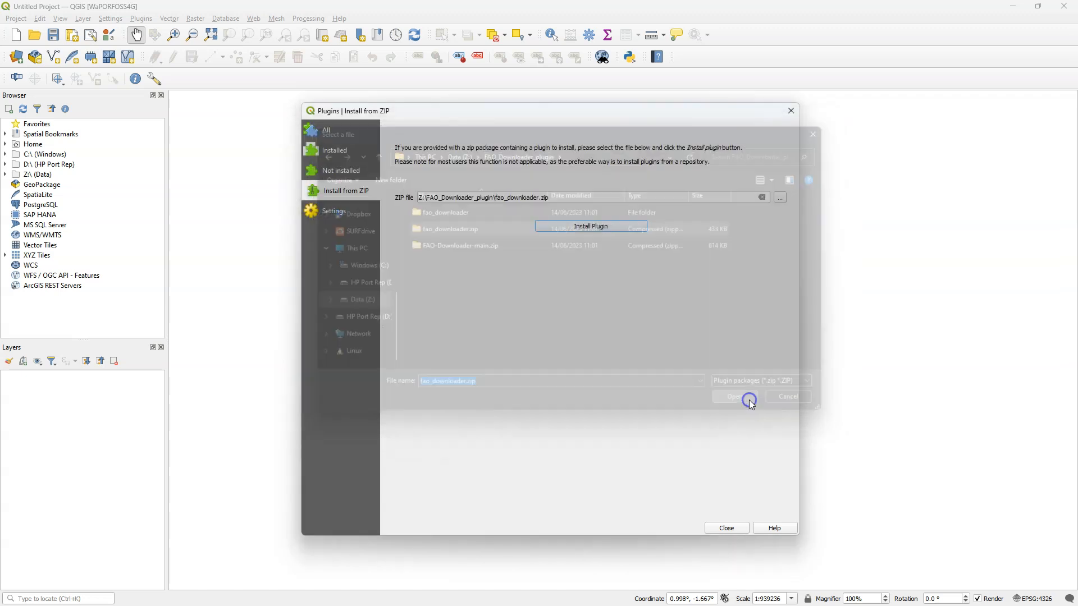
click(652, 310)
click(589, 227)
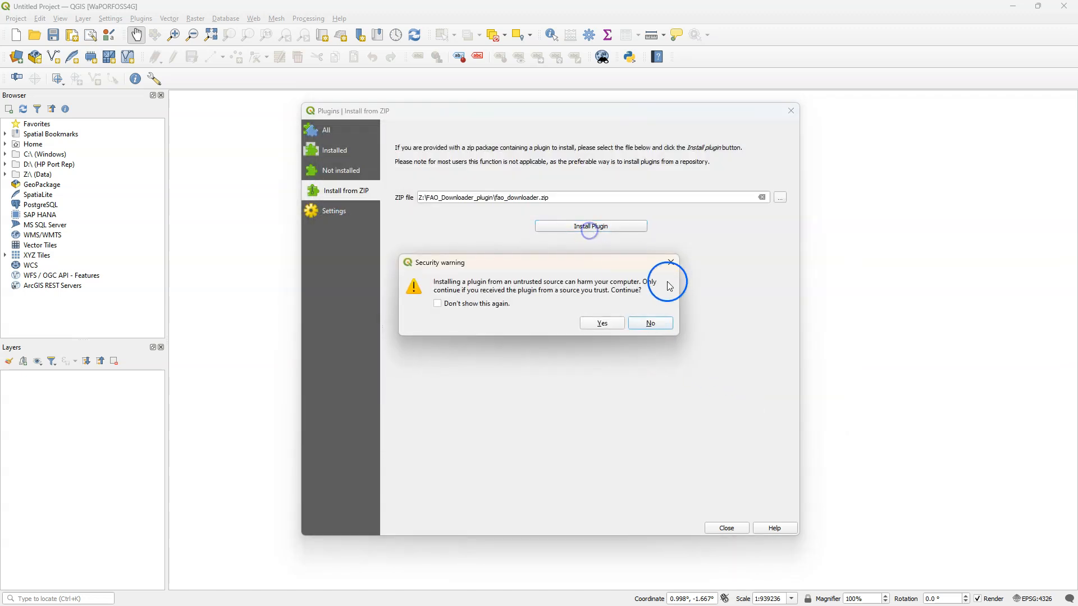
click(601, 323)
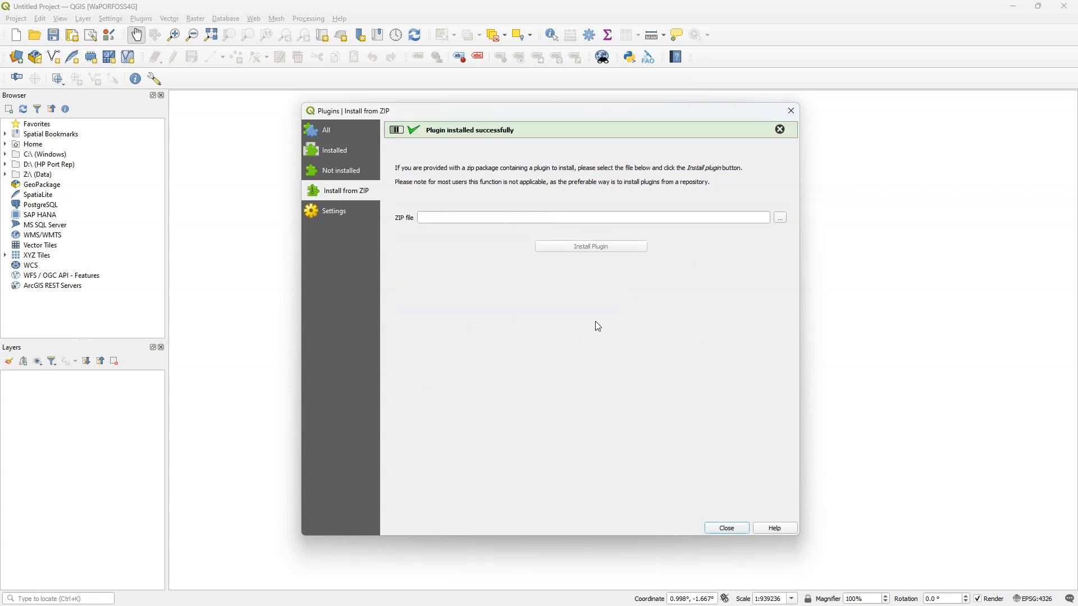
click(734, 529)
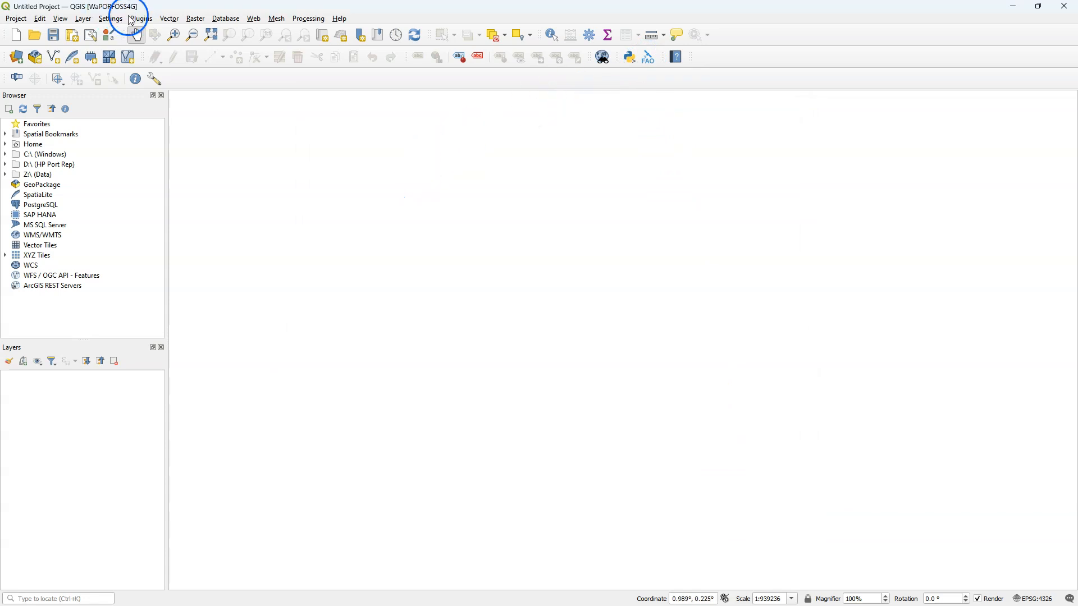
Step: Check the plugin commands for the FAO Downloader entry
click(138, 20)
mouse_move(174, 60)
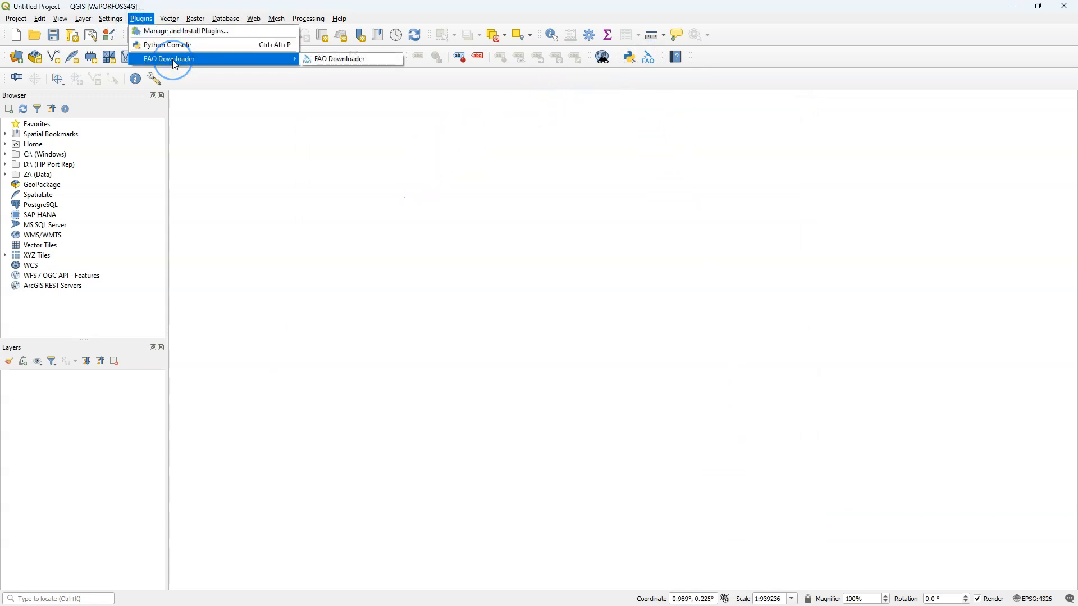
click(769, 58)
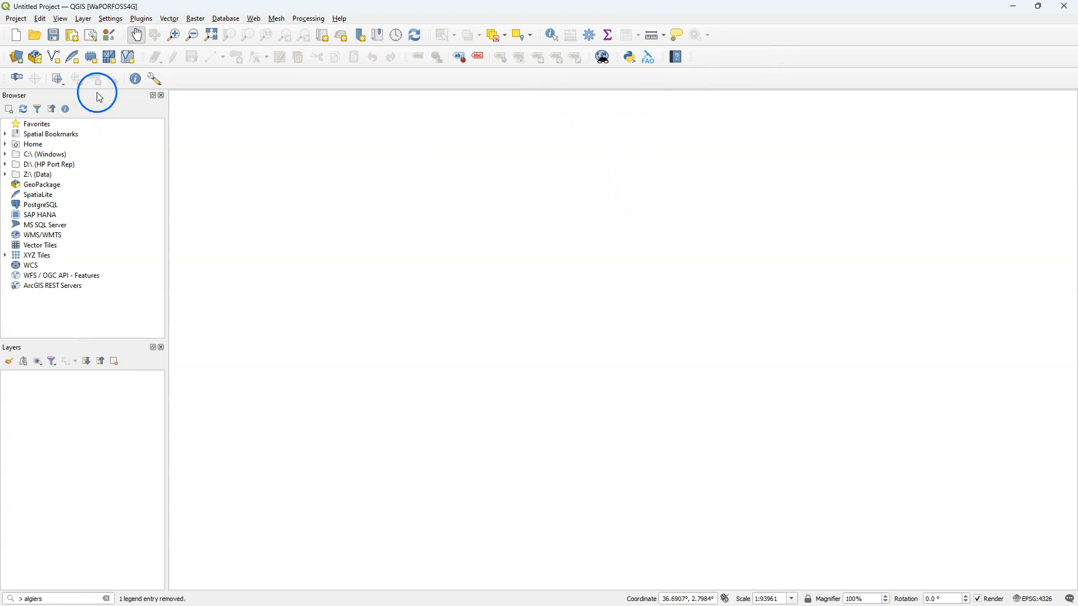
Step: Search all plugins for "quickmap", install QuickMapServices and close the plugin manager
click(141, 19)
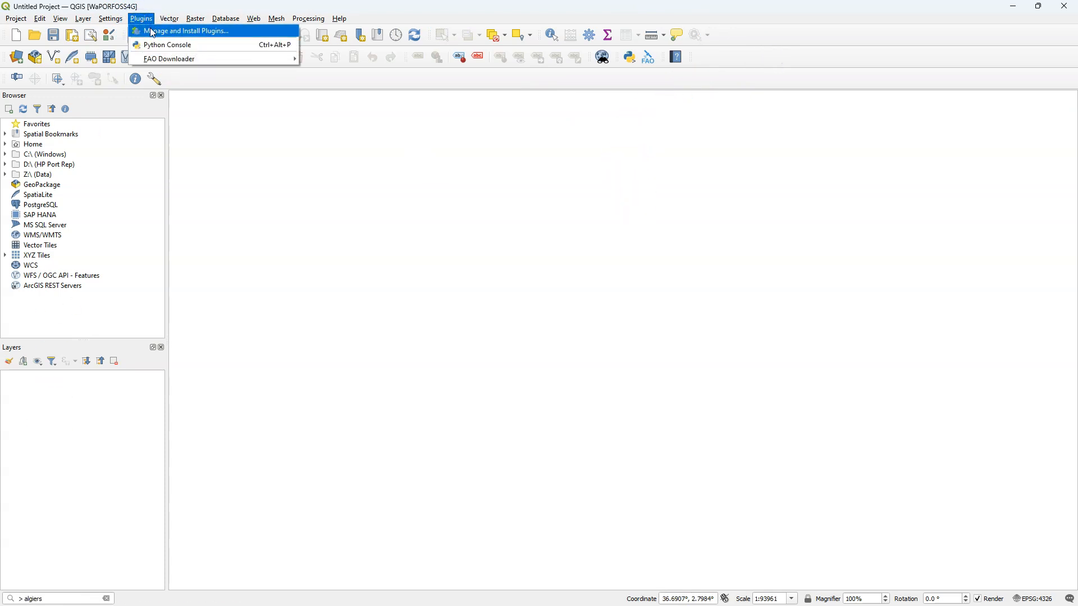
click(152, 32)
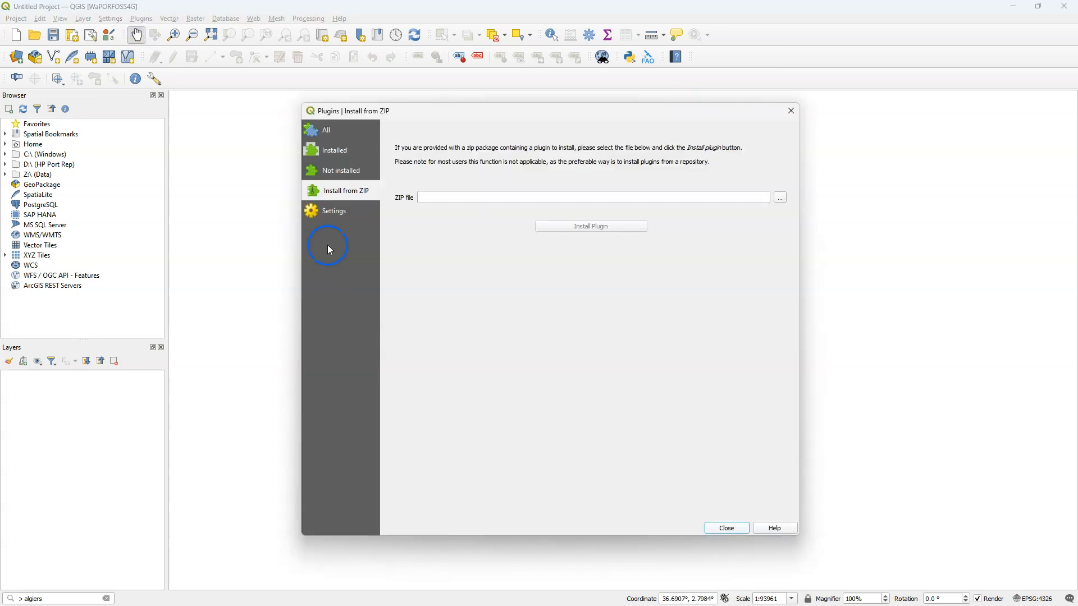
click(319, 128)
click(425, 128)
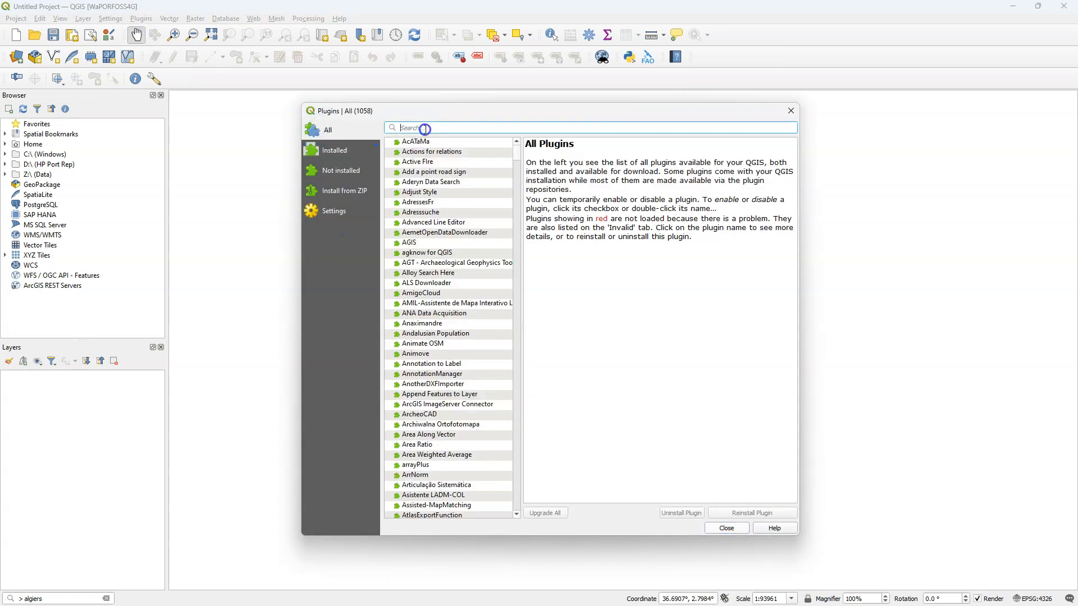
text(quickmap)
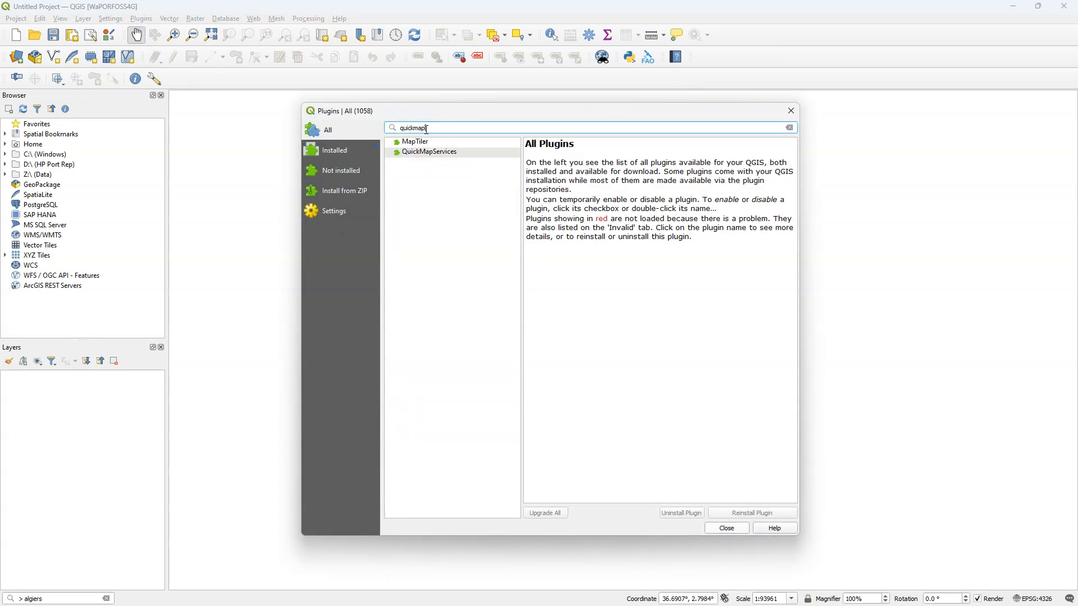
click(425, 152)
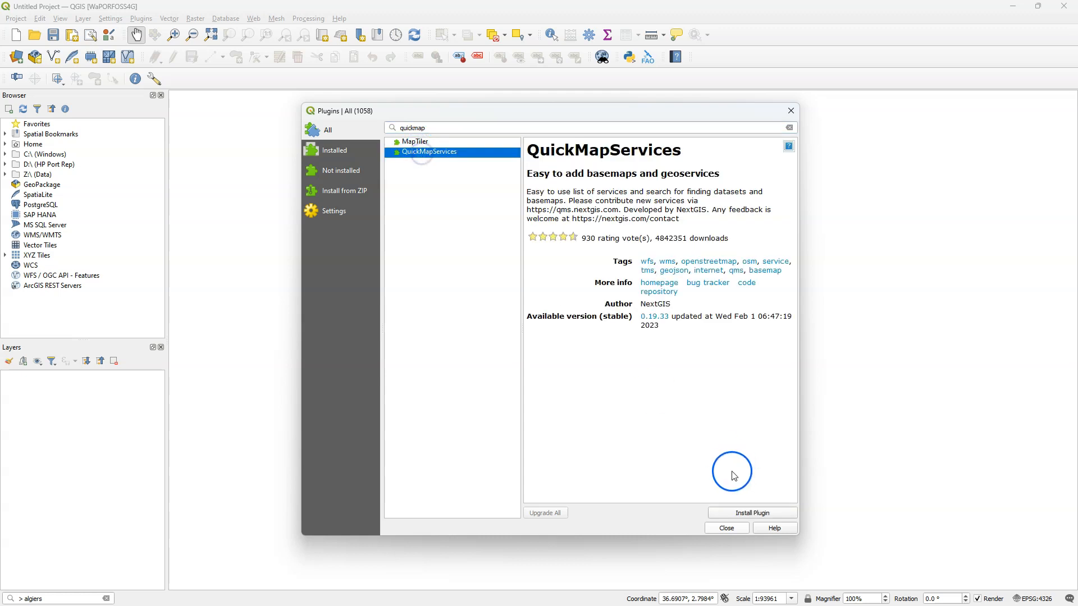
click(746, 513)
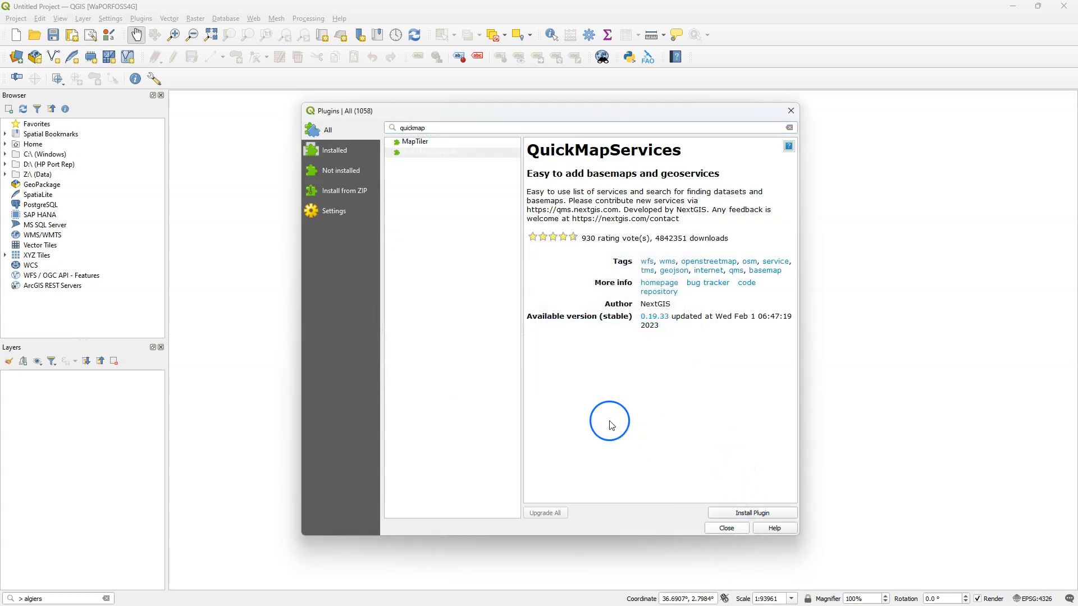
click(727, 529)
Step: Download the contributed services pack in the QuickMapServices settings and save the settings
click(252, 19)
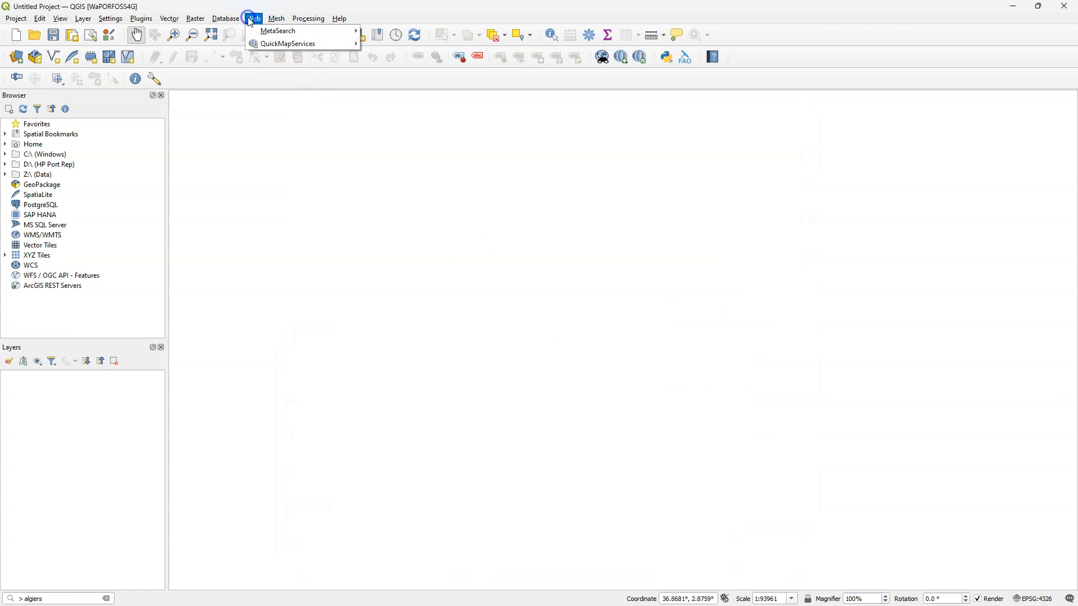
mouse_move(313, 44)
mouse_move(419, 56)
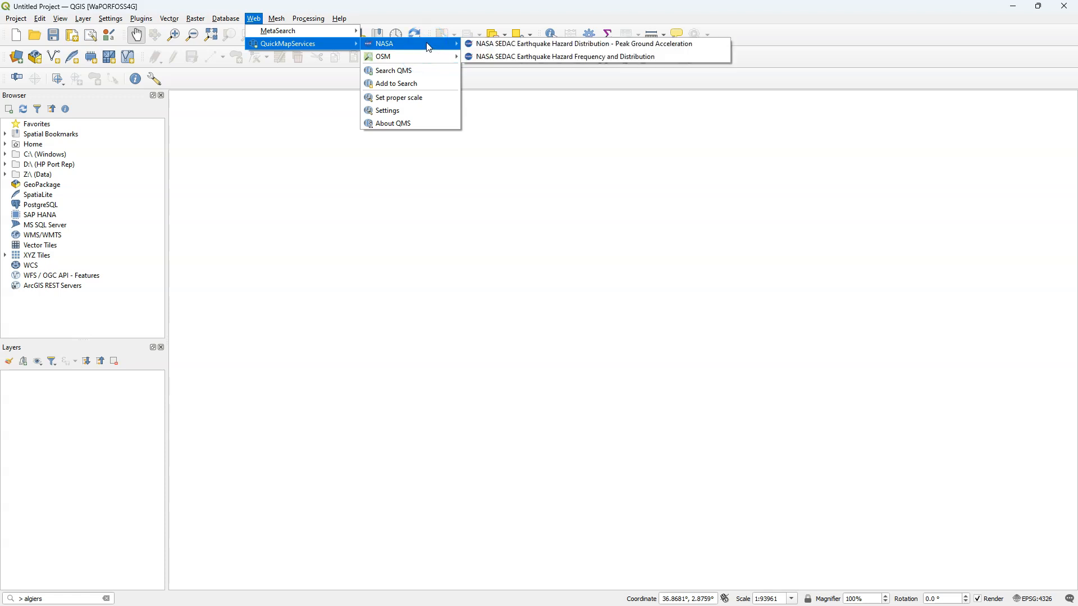
click(410, 112)
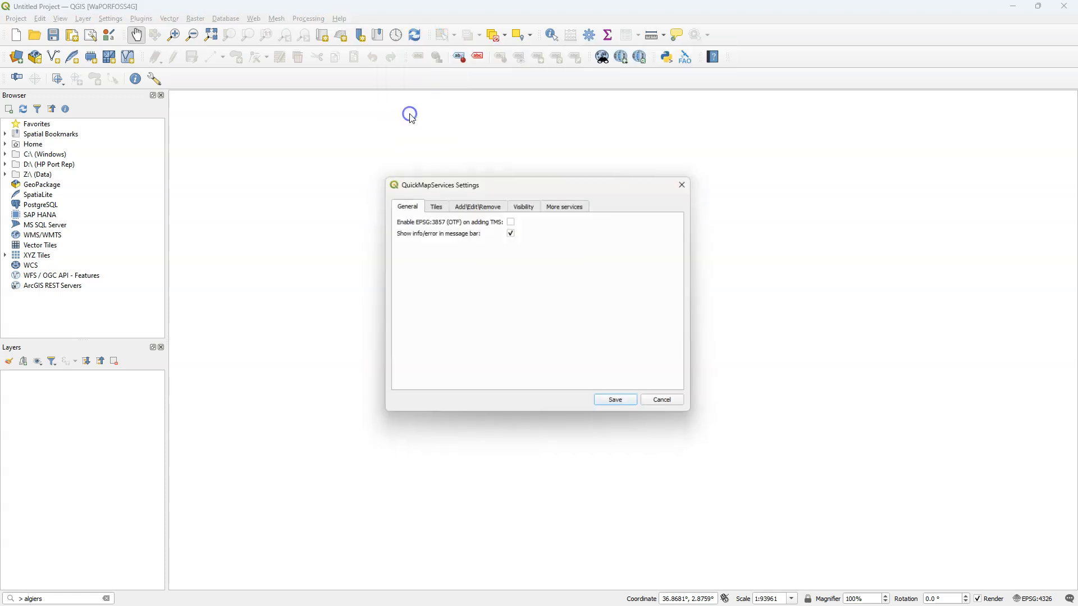
click(569, 209)
click(572, 382)
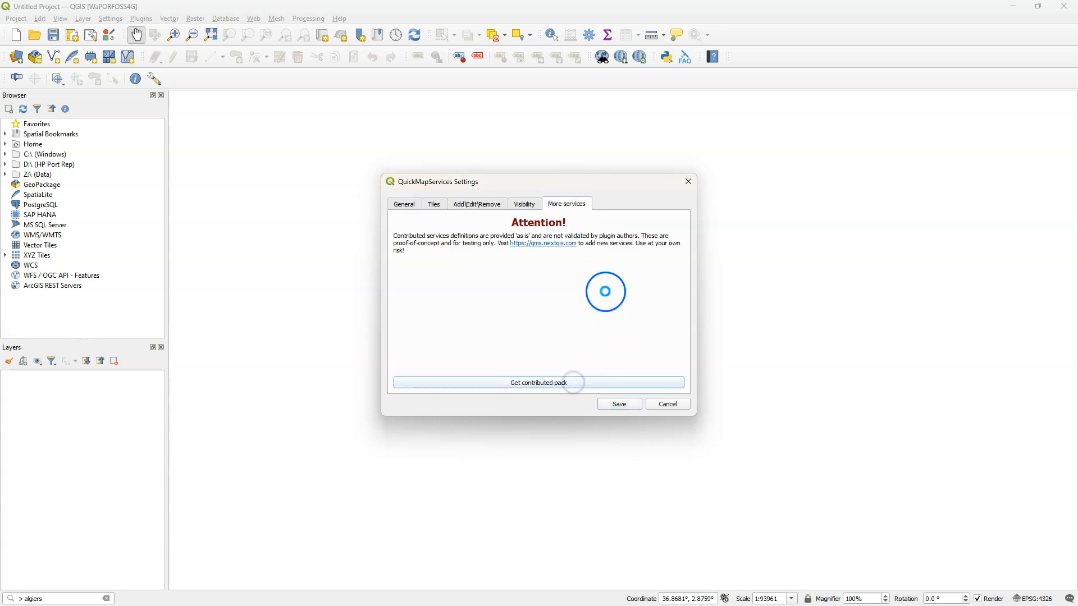
click(603, 312)
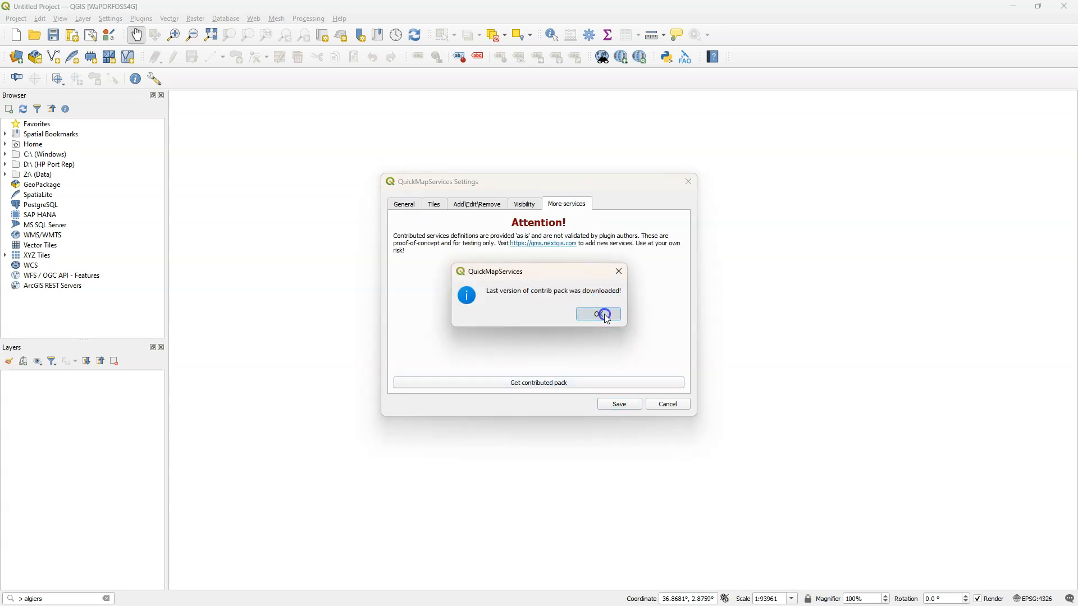
click(618, 404)
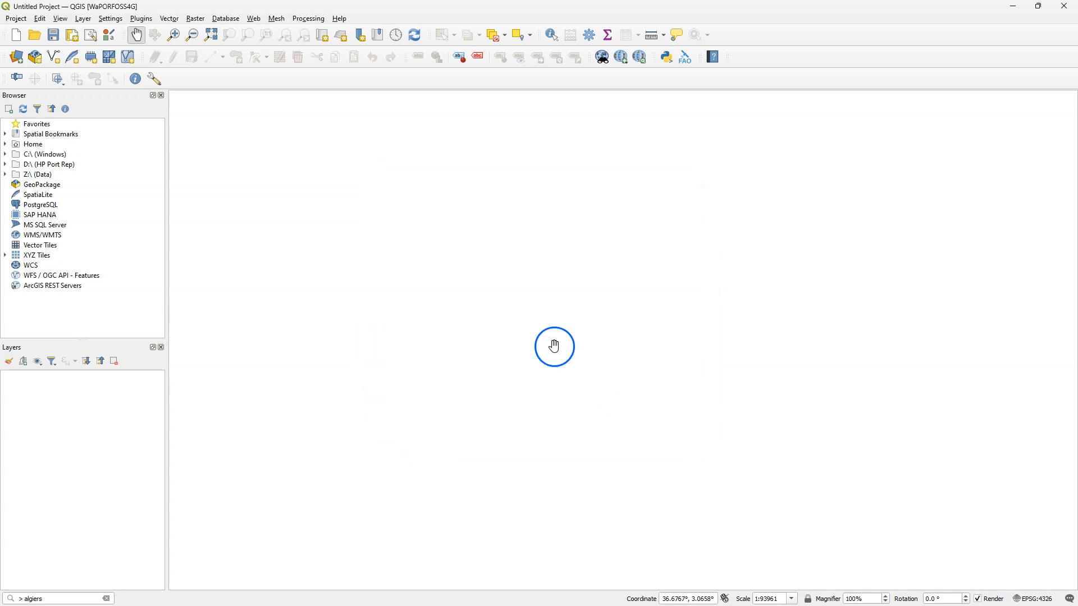
Step: Add the Google Satellite basemap through QuickMapServices and locate the circular irrigated fields on both sides of the Nile in northeastern Africa
click(253, 19)
mouse_move(266, 43)
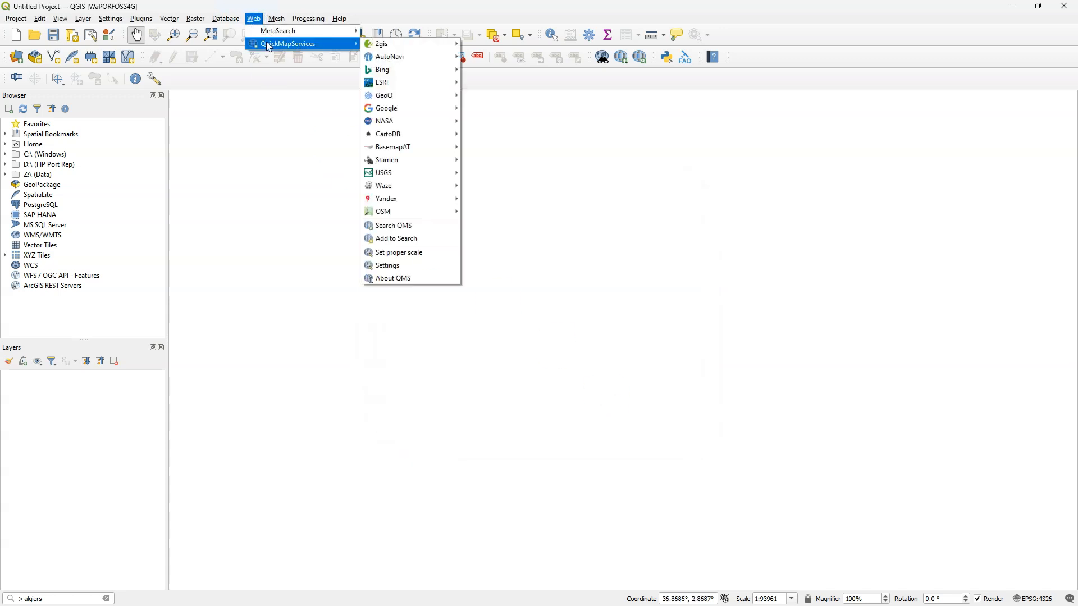
mouse_move(454, 116)
click(511, 146)
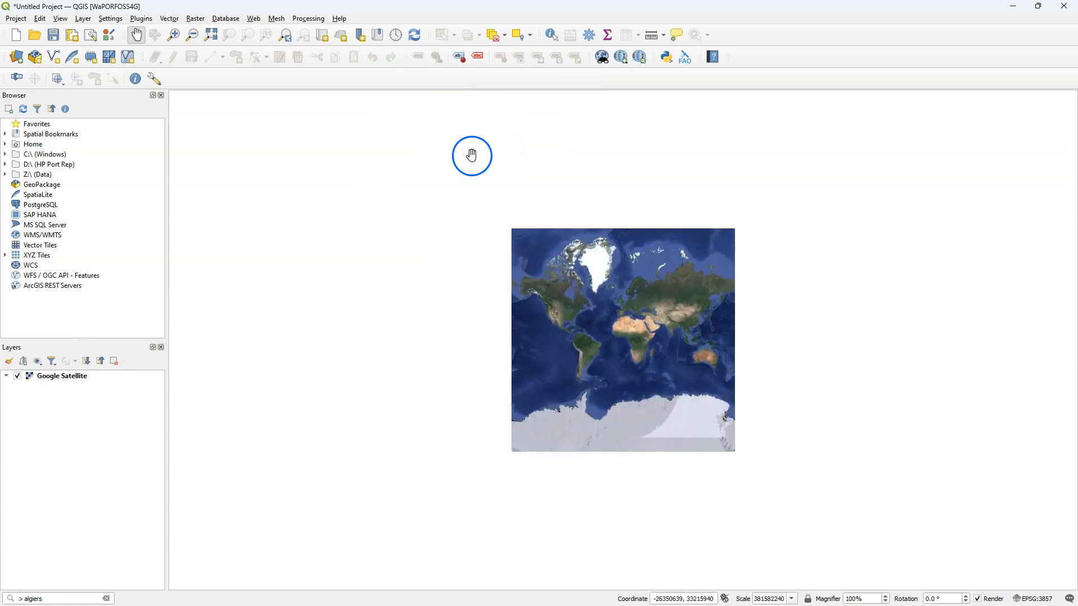
scroll(647, 330, up, 2)
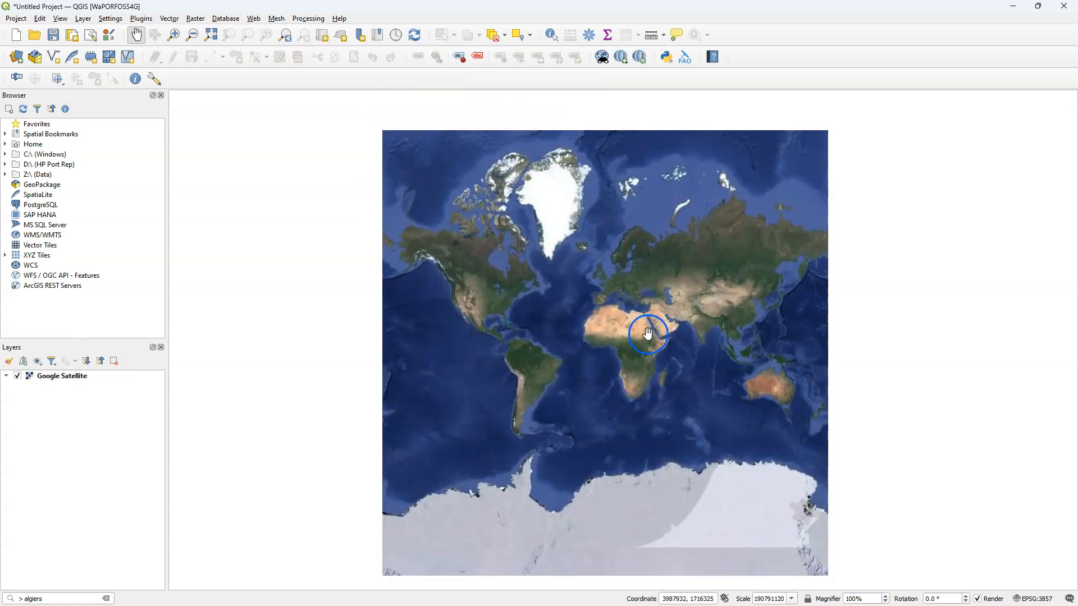
scroll(641, 315, up, 2)
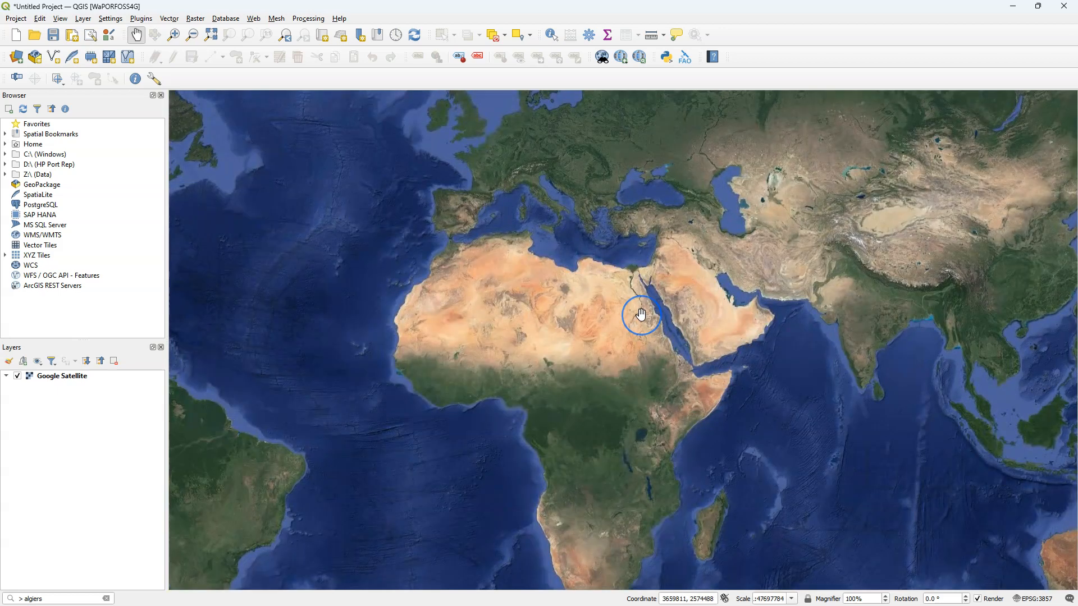
scroll(641, 314, up, 5)
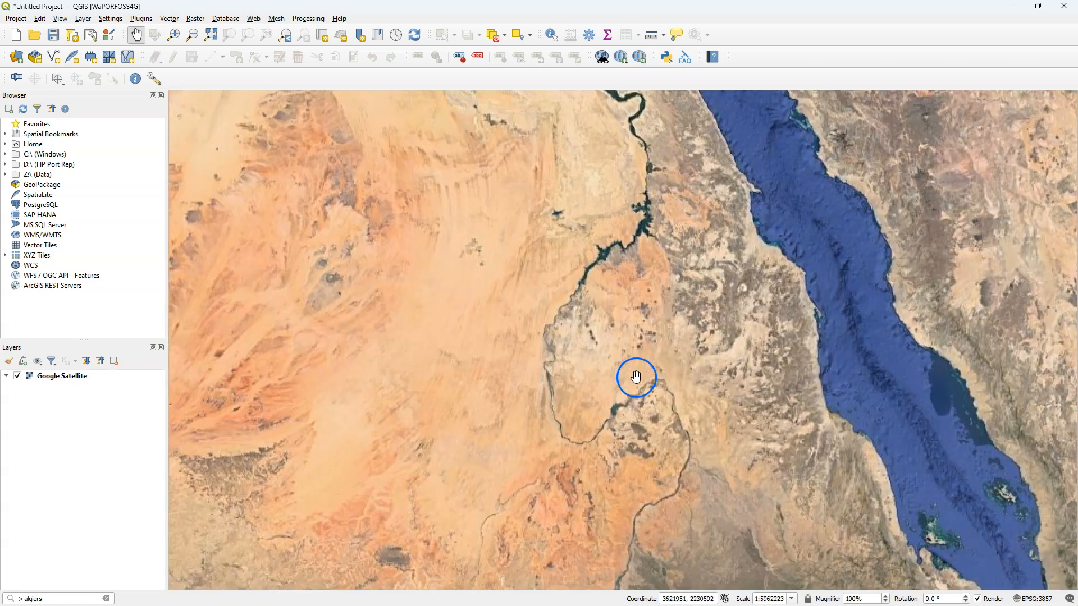
scroll(651, 343, up, 3)
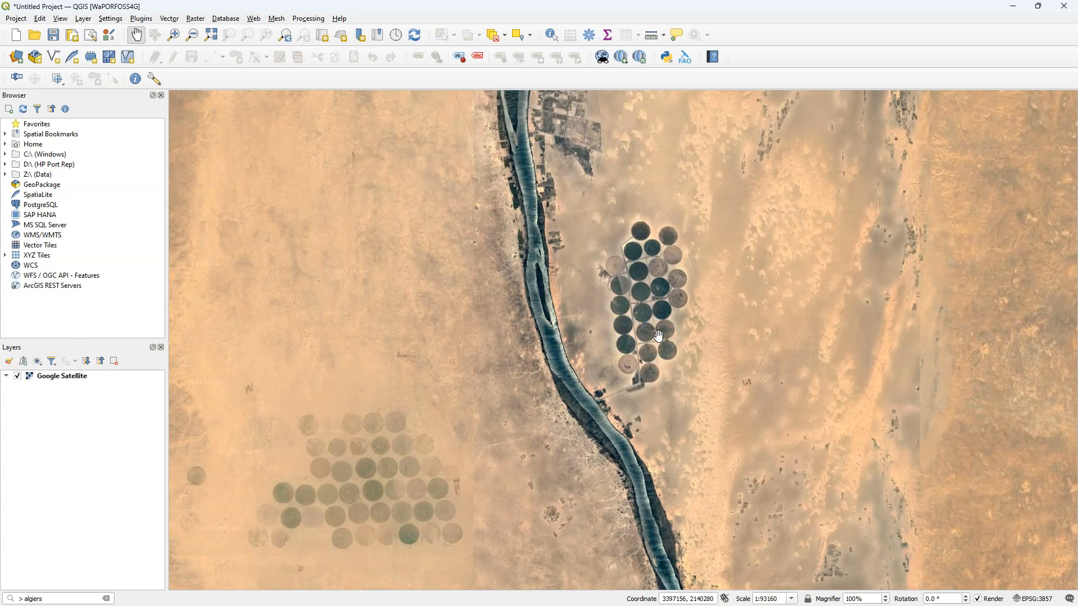
drag(651, 346, 717, 292)
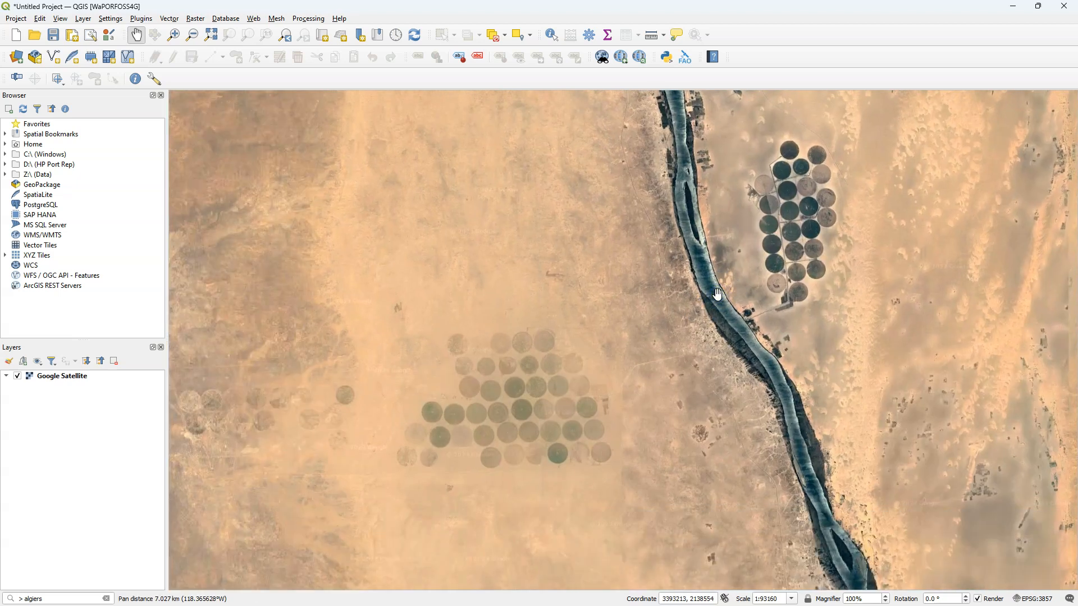
click(712, 292)
Step: From the FAO Downloader token settings, go to the WaPOR portal in the browser, sign in with Google and open the My WaPOR profile
click(685, 56)
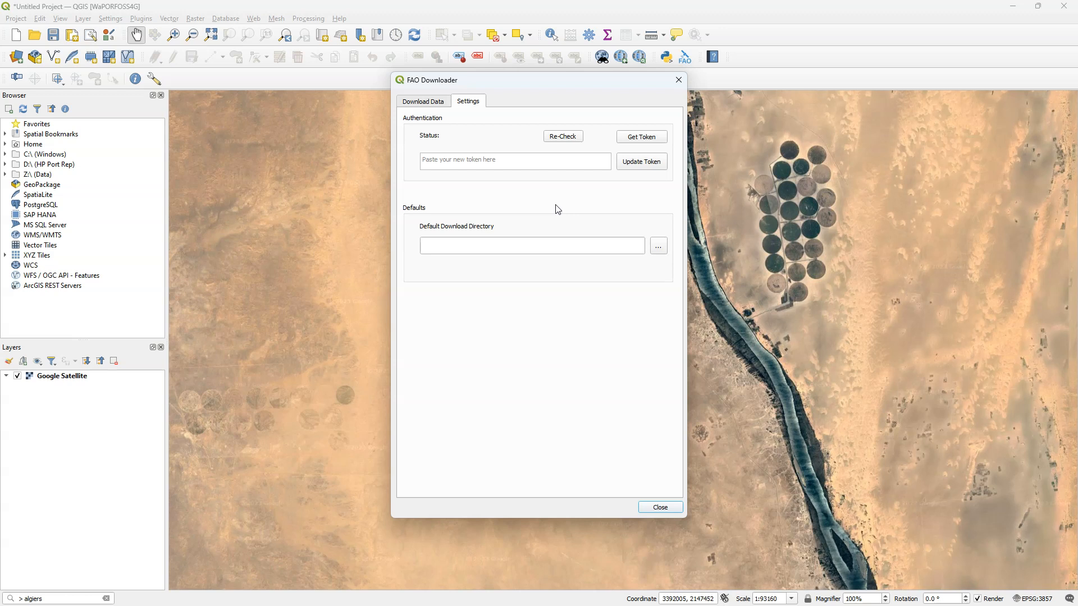
click(647, 141)
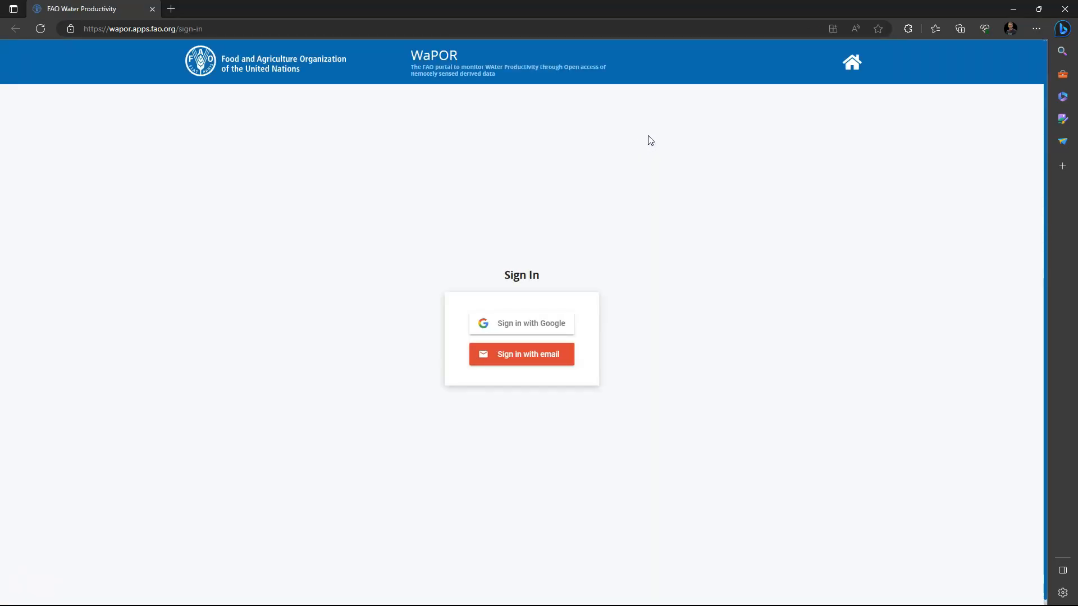
click(530, 325)
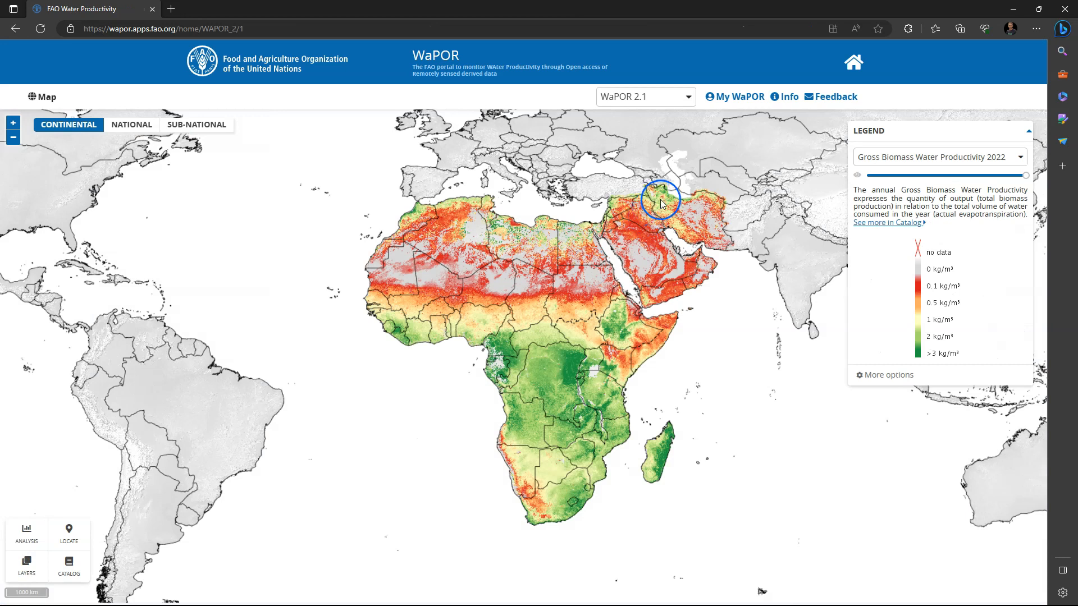
click(731, 99)
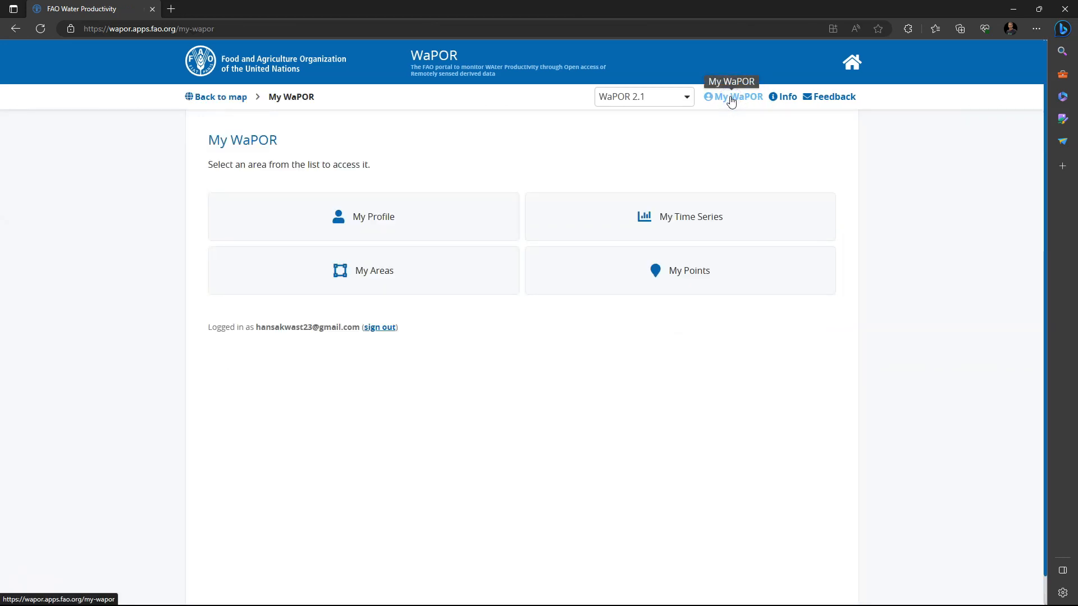
click(355, 218)
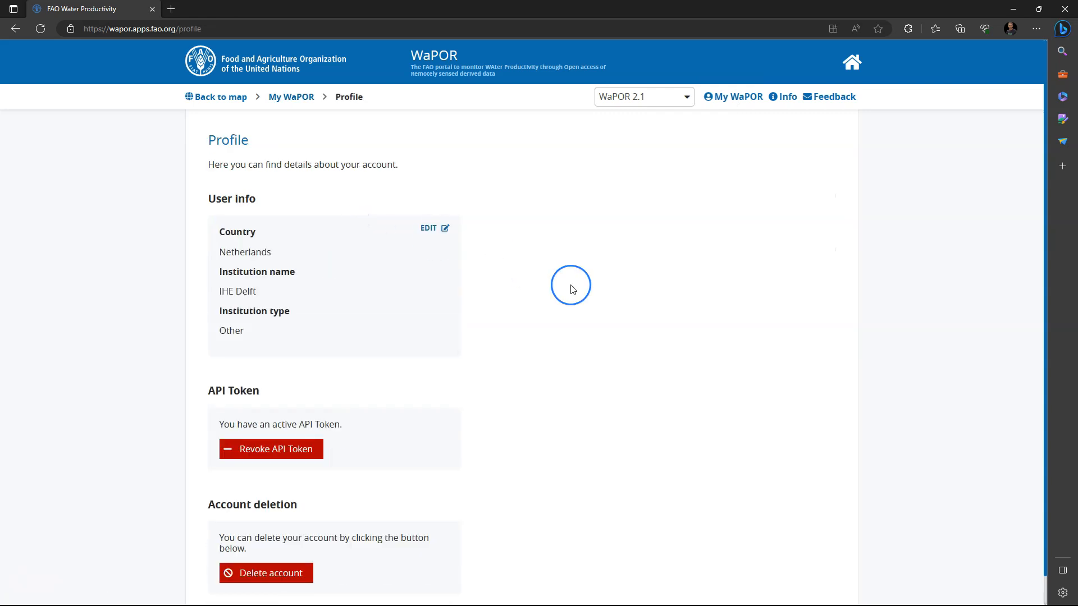
Step: Revoke the active API token, generate a new one, copy it to the clipboard and close the token dialog
scroll(570, 289, down, 1)
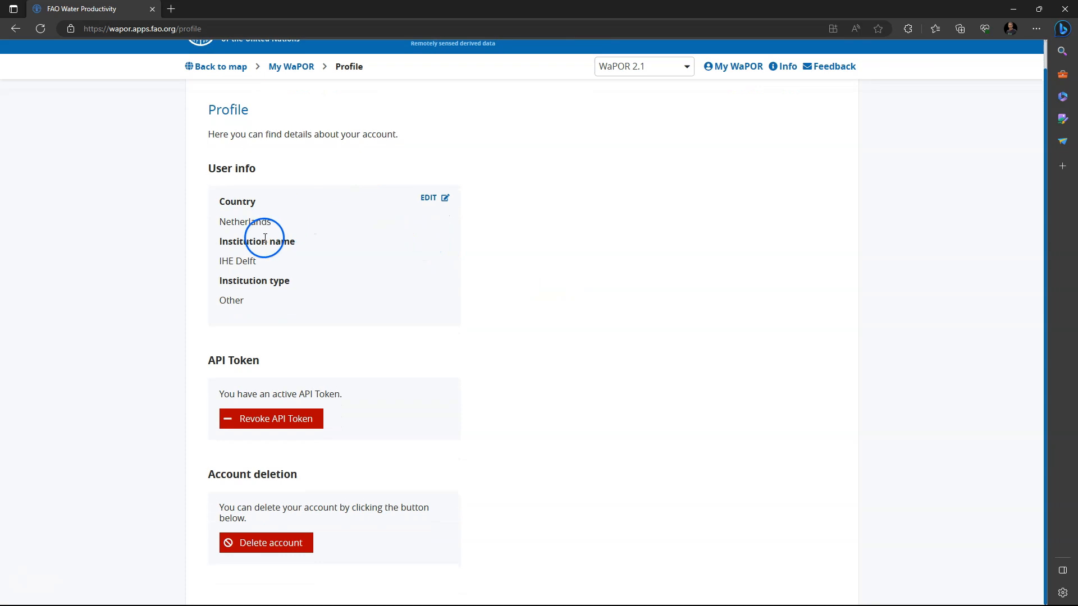
click(266, 425)
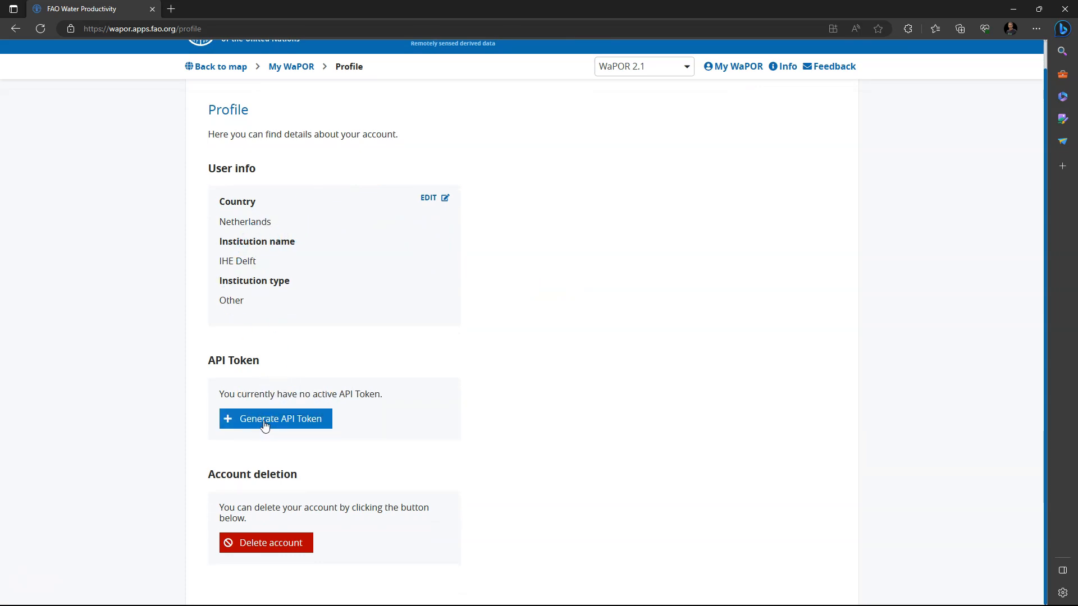
click(266, 426)
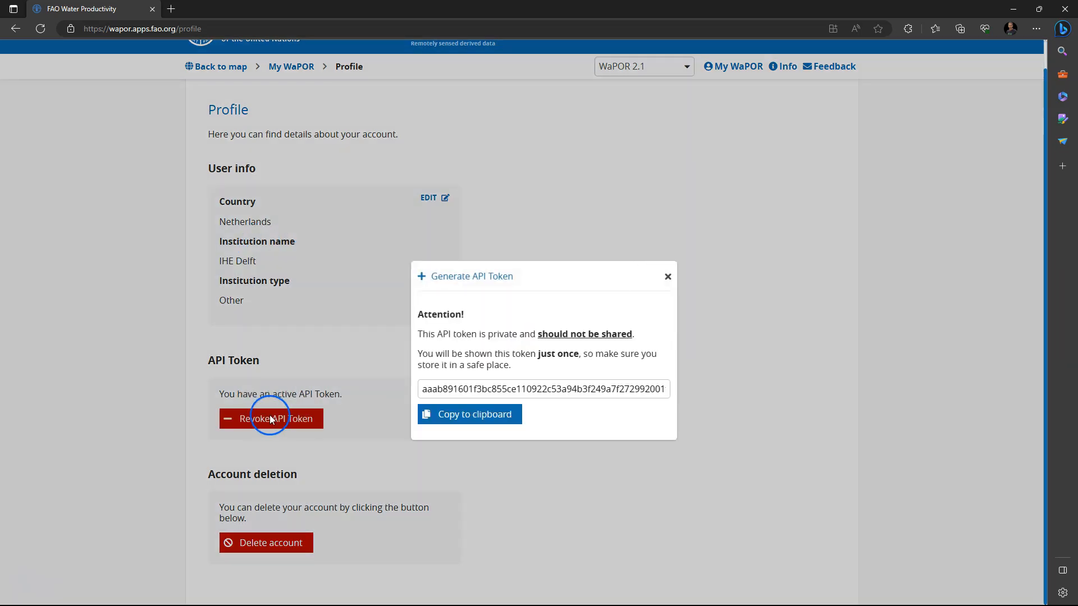
click(490, 419)
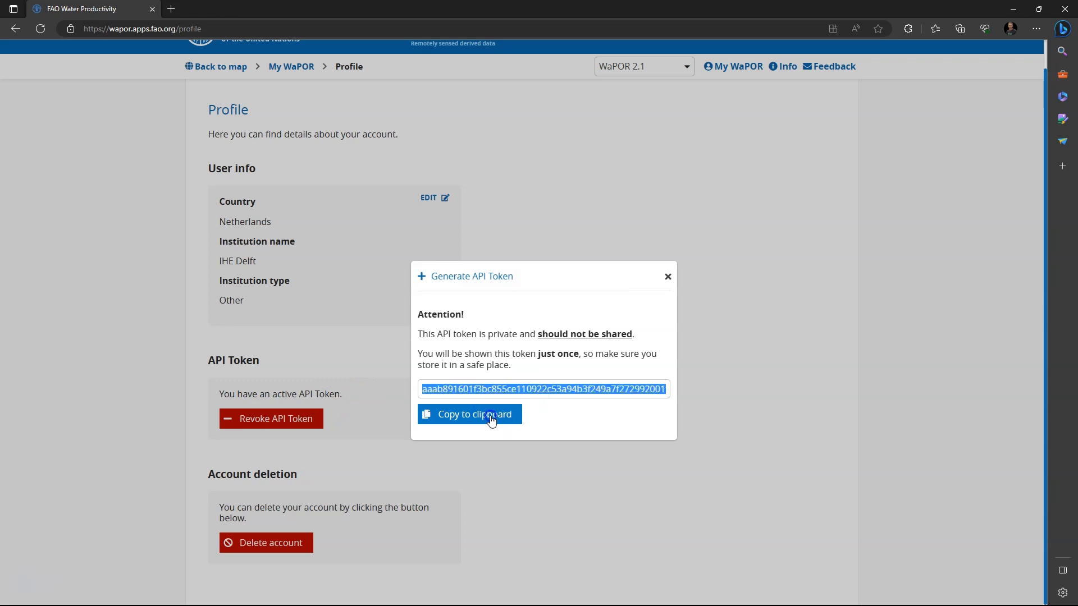
click(493, 418)
click(693, 275)
click(667, 282)
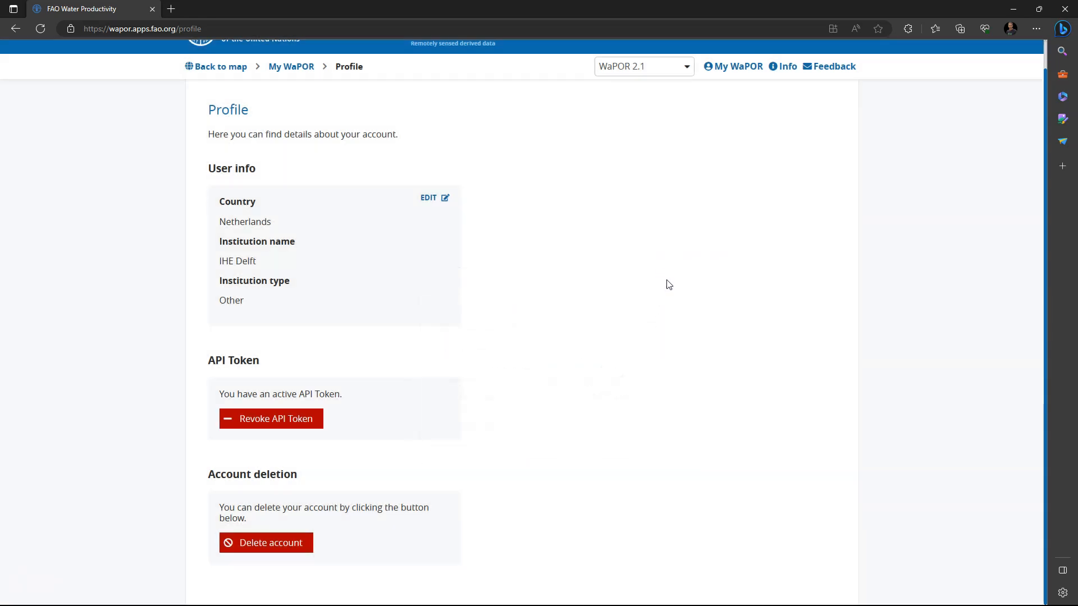
Step: Back in QGIS, paste the API token into the FAO Downloader settings, update the stored token and re-check its status
click(433, 159)
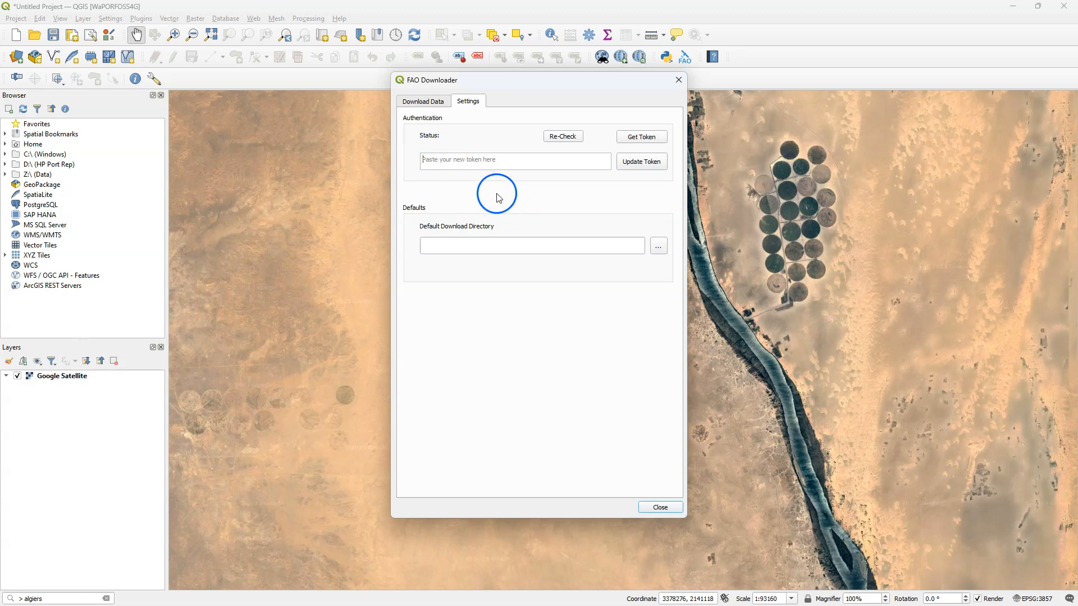
key(ctrl+v)
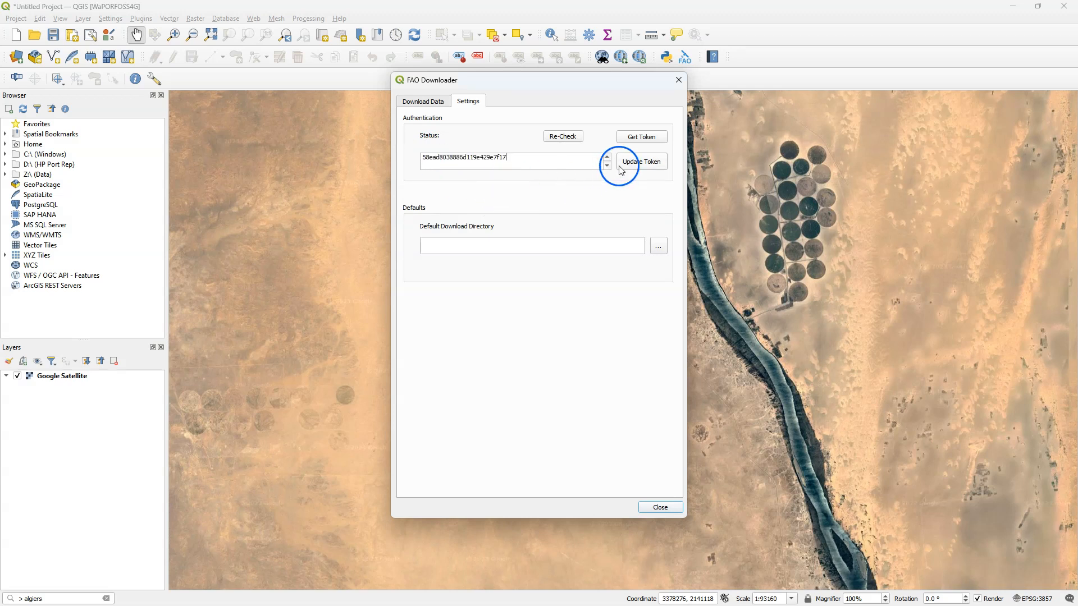
click(643, 163)
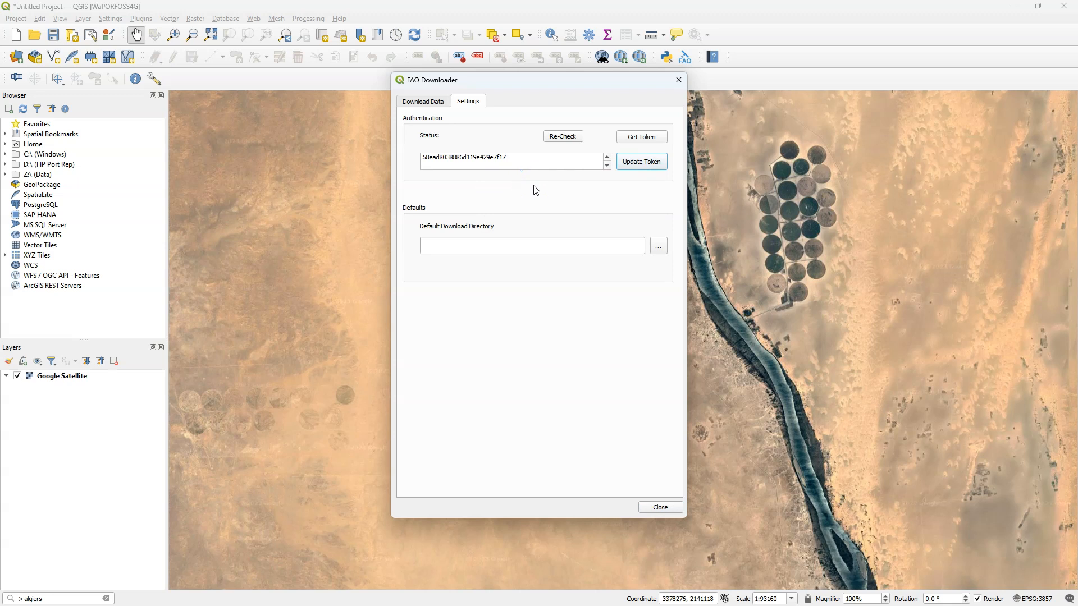
click(562, 137)
Step: Set the default download directory to Z:/FAO_data, view the data download options and close the FAO Downloader
click(458, 244)
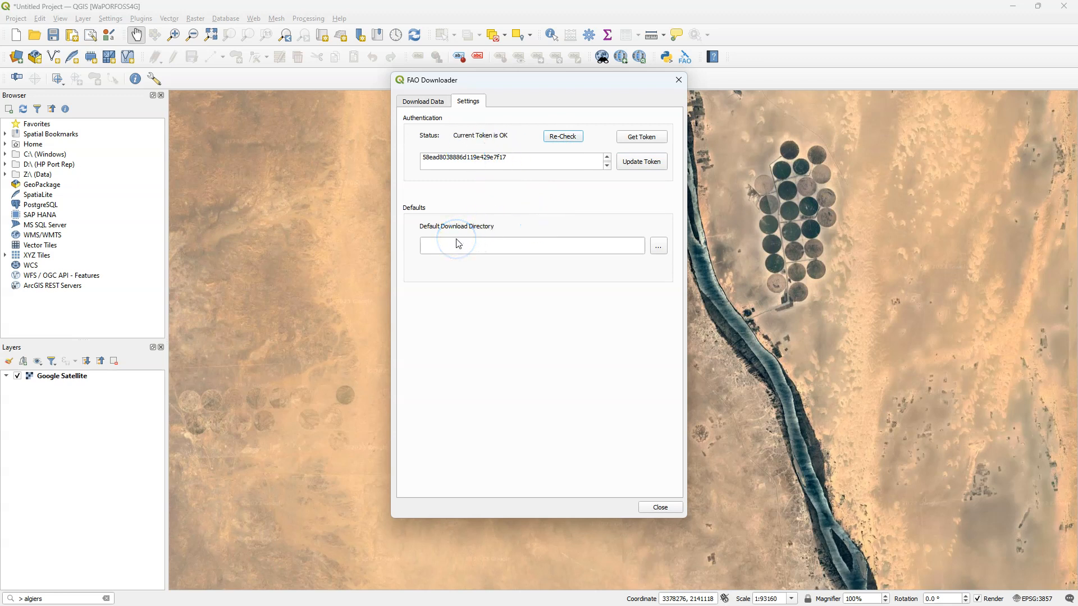
click(658, 246)
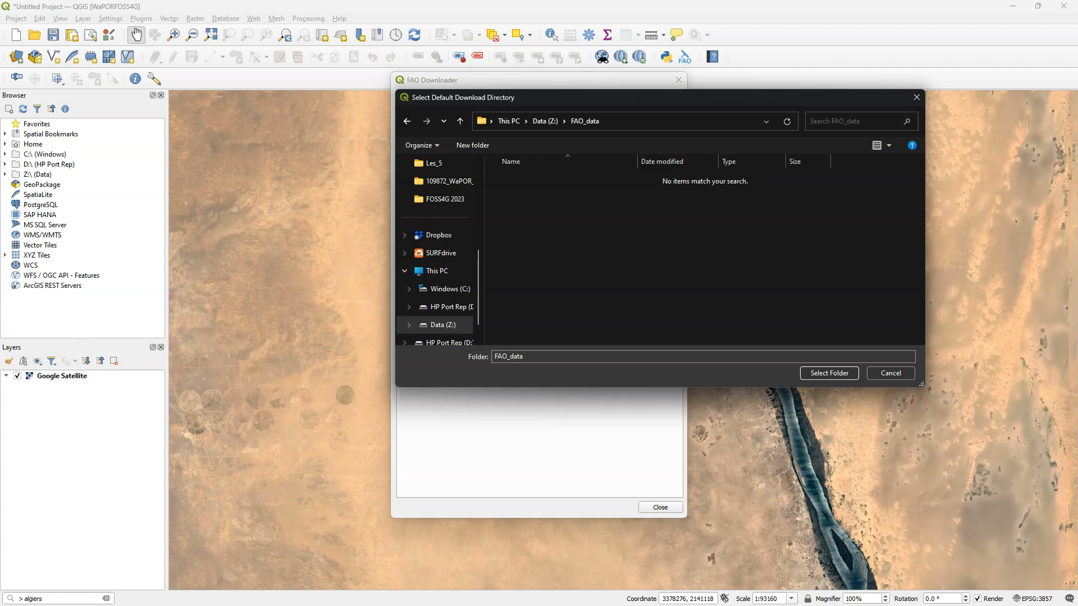
click(826, 372)
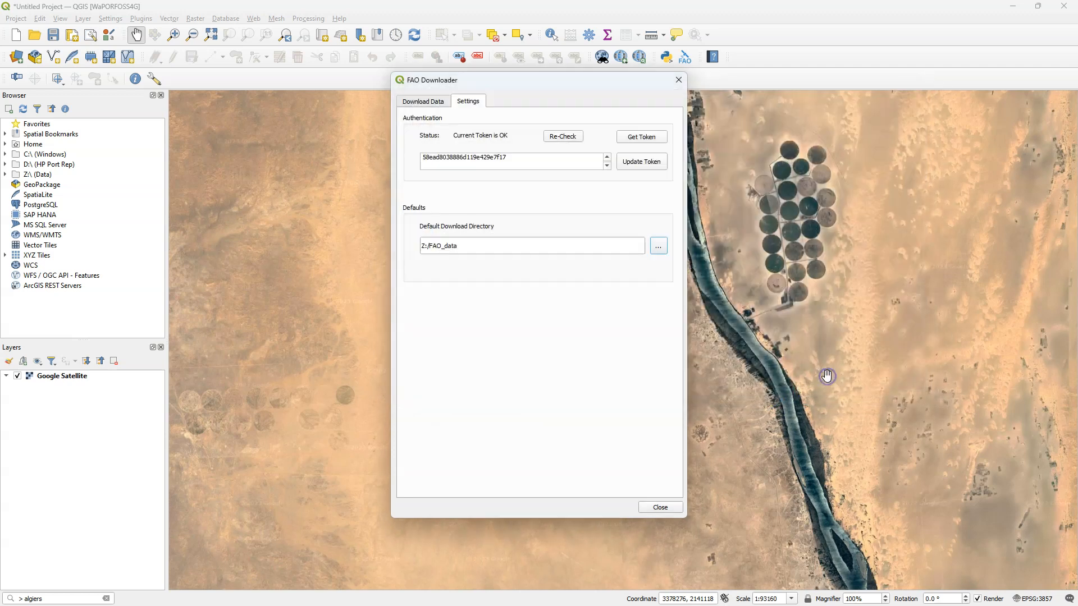
click(428, 105)
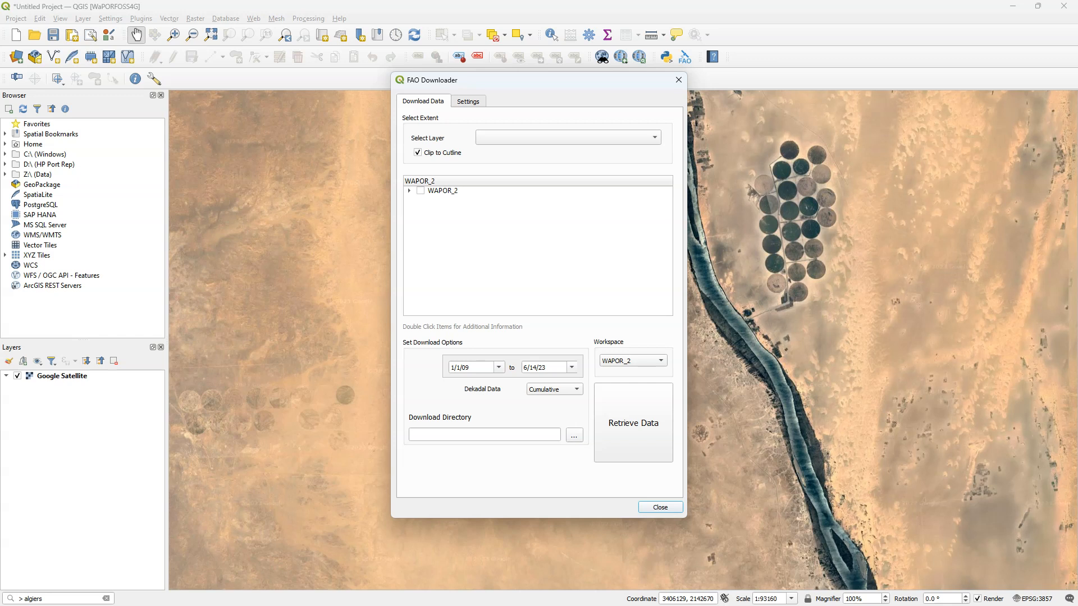
click(660, 508)
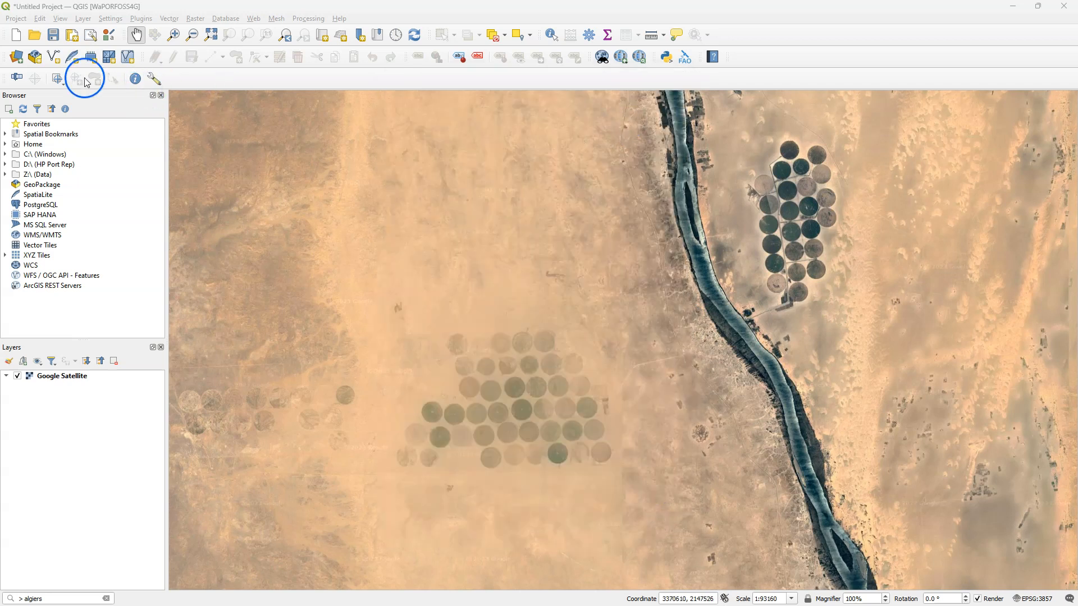
Step: Create a temporary scratch layer named "Study area" with Polygon geometry in EPSG:4326 - WGS 84
click(90, 58)
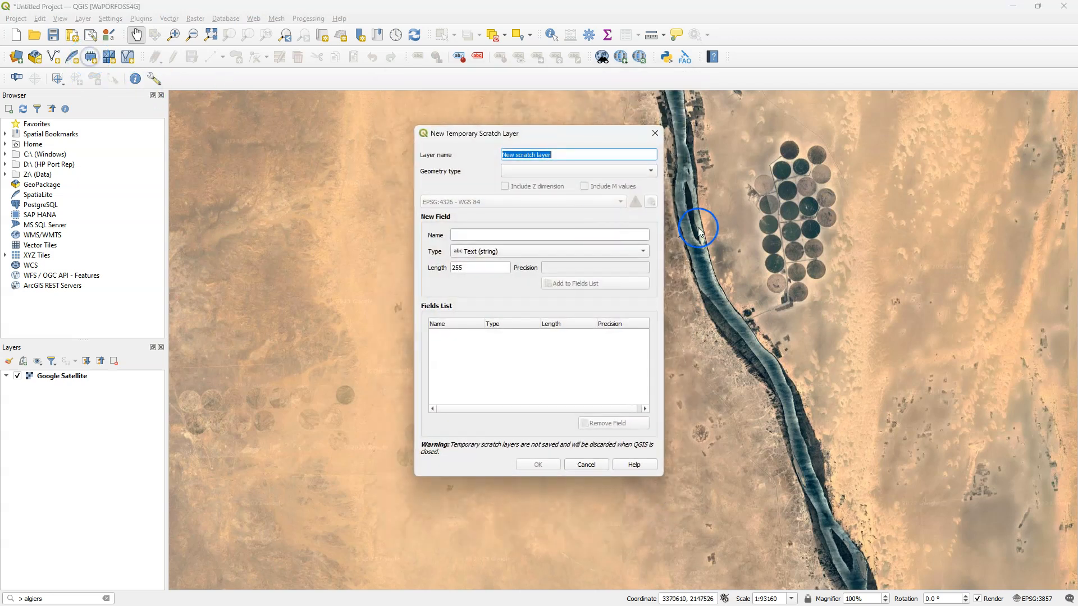
text(Study area)
click(530, 172)
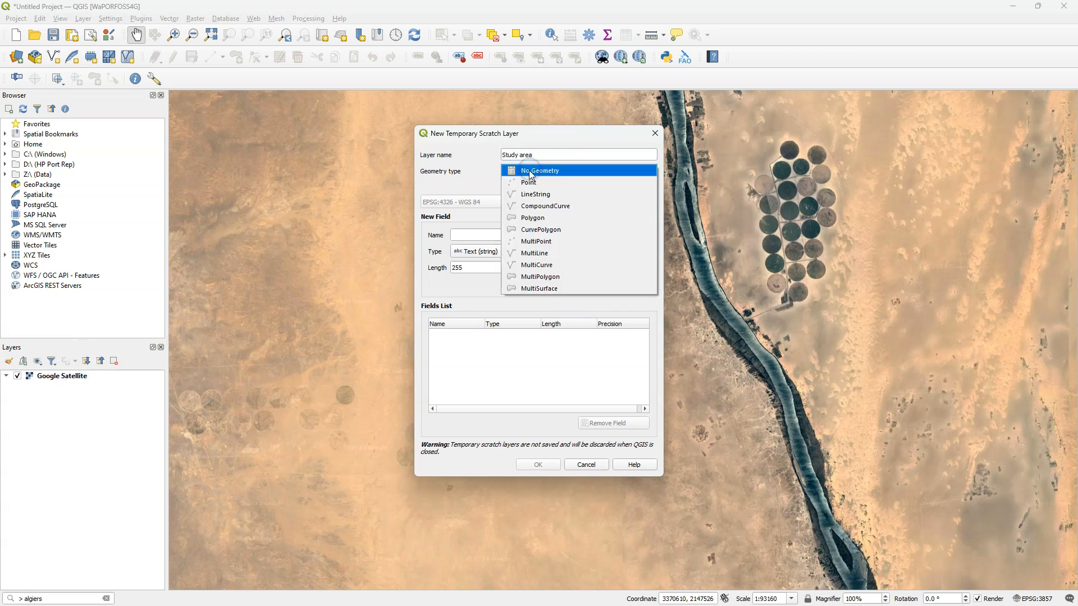
click(529, 217)
click(538, 217)
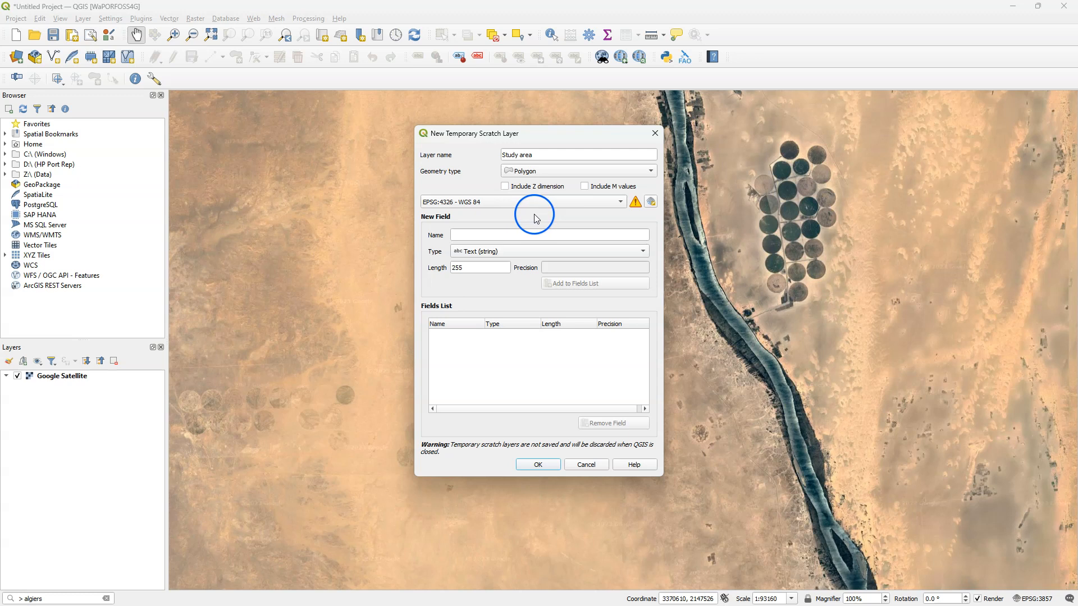
click(539, 464)
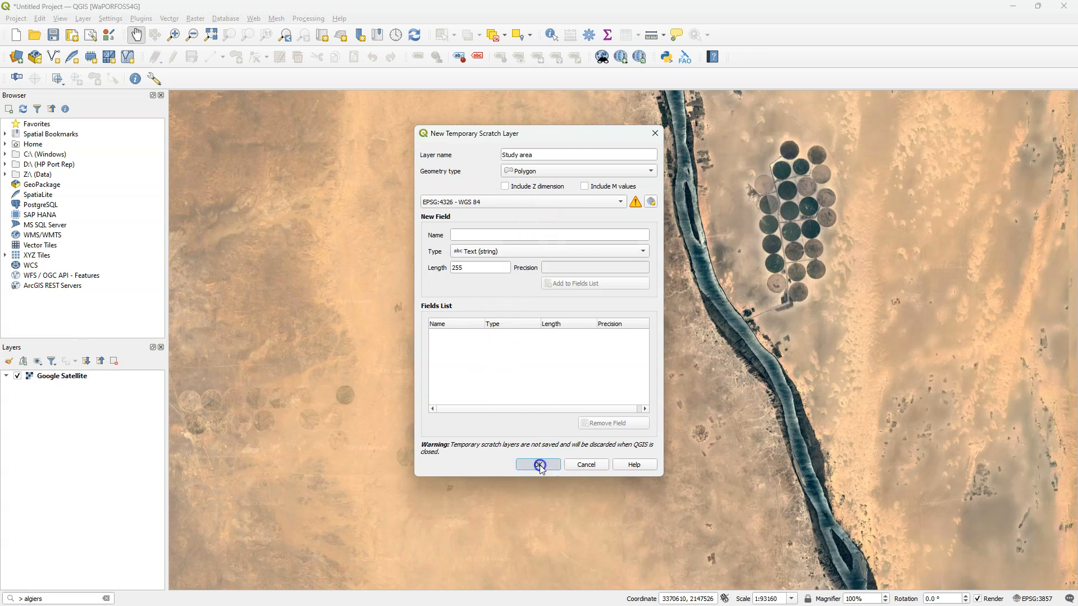
Step: Digitize a four-corner polygon in the Study area layer enclosing the irrigated circles on both sides of the river, and save the edits
click(235, 57)
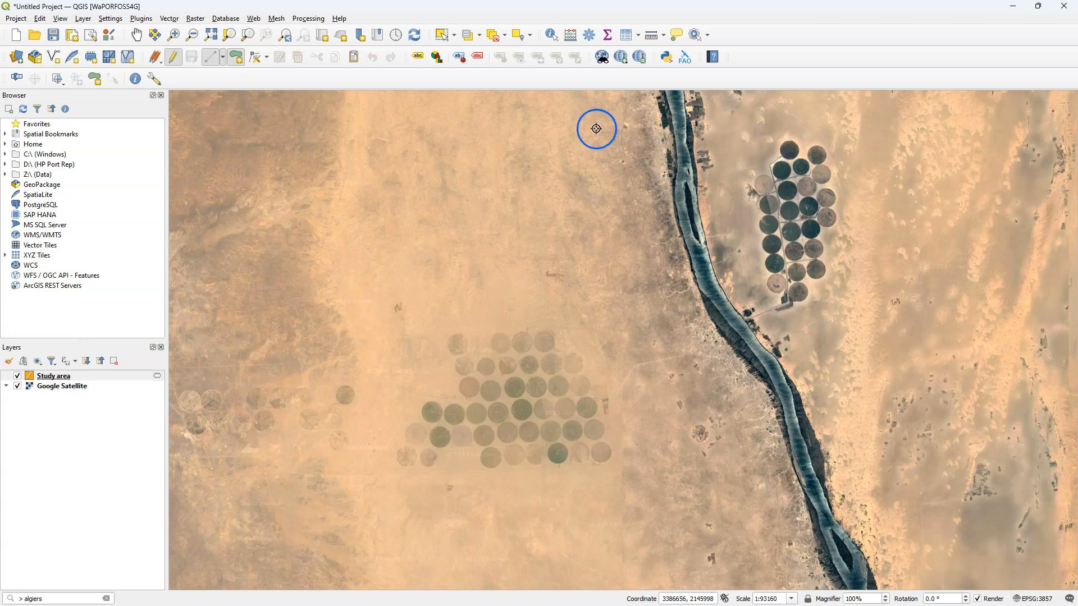
click(357, 121)
click(876, 123)
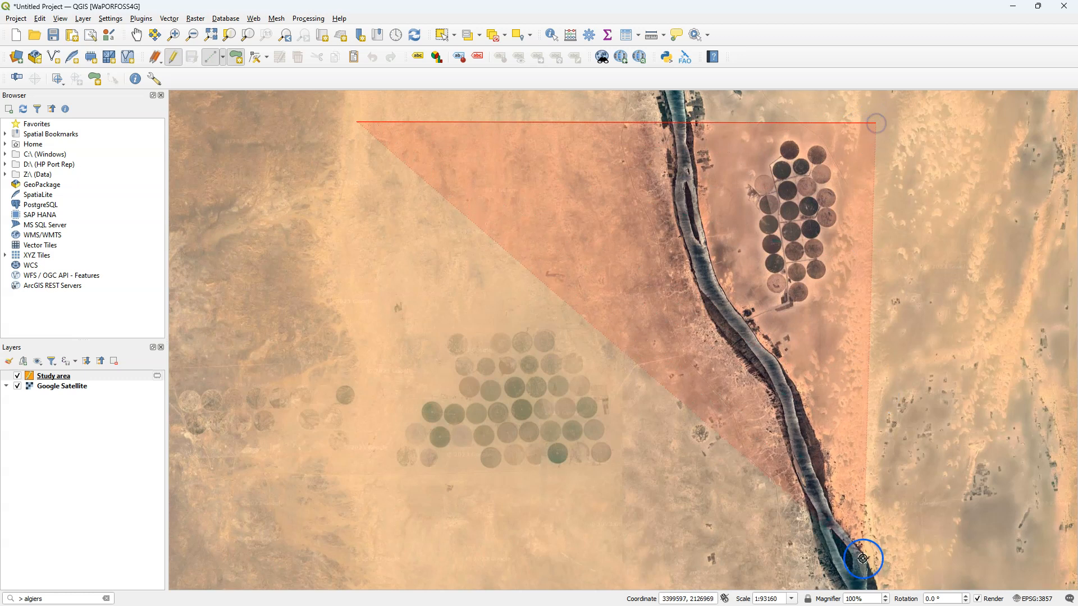
click(880, 530)
click(361, 521)
right_click(361, 522)
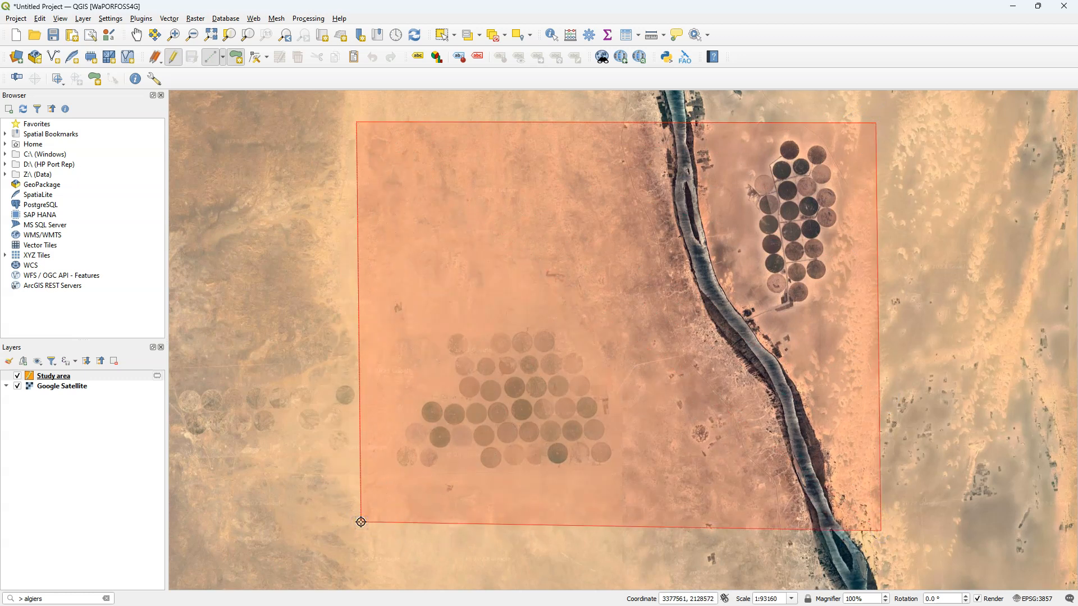
right_click(361, 521)
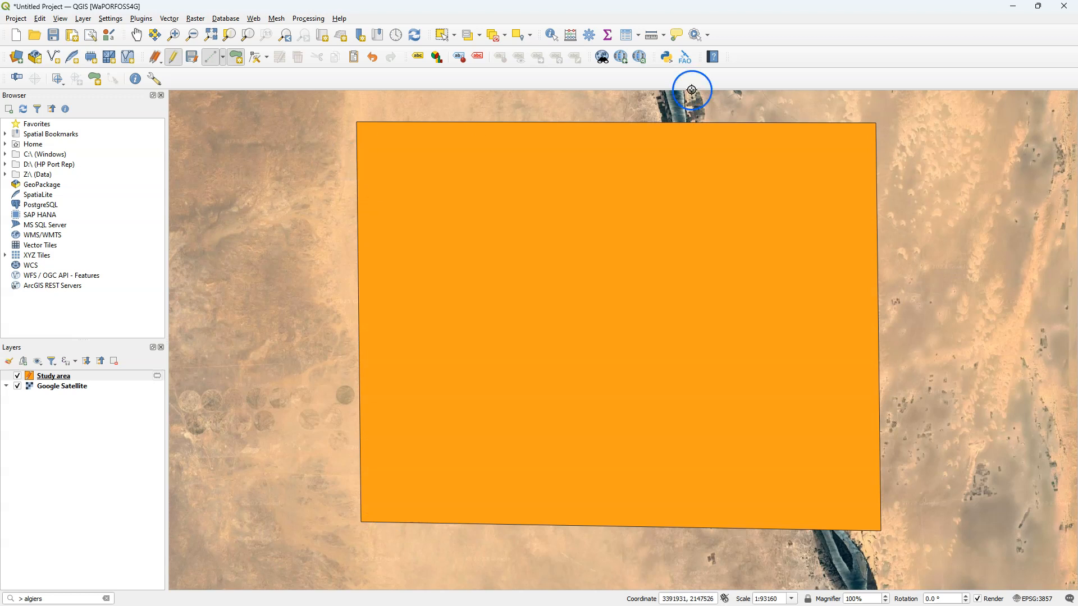
click(171, 58)
click(513, 312)
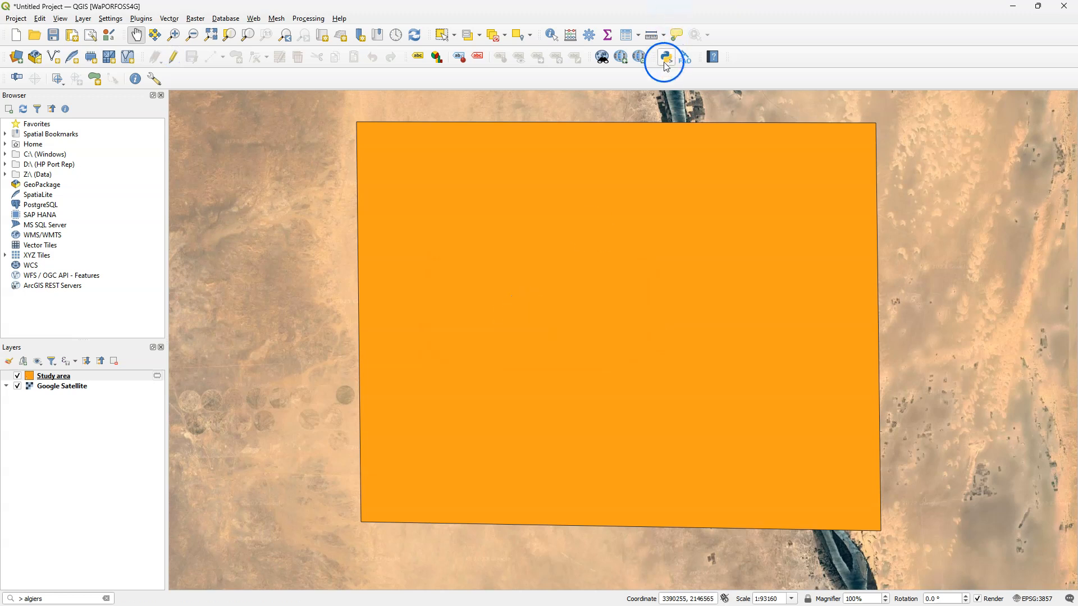
Step: In the FAO Downloader, expand WAPOR_2, select Level 2 (100m) and list its datasets
click(684, 59)
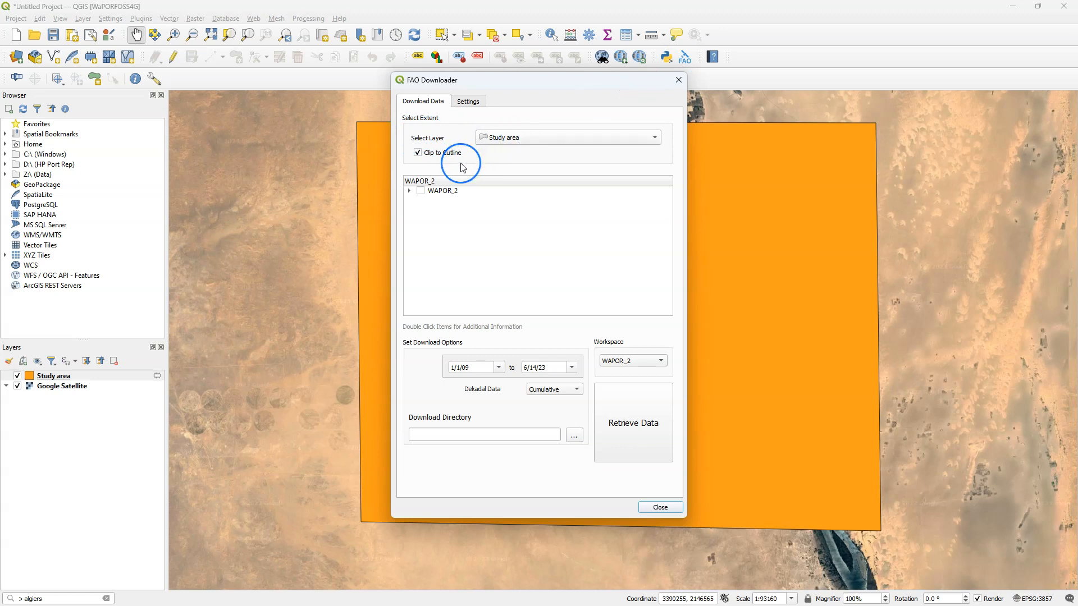
click(409, 191)
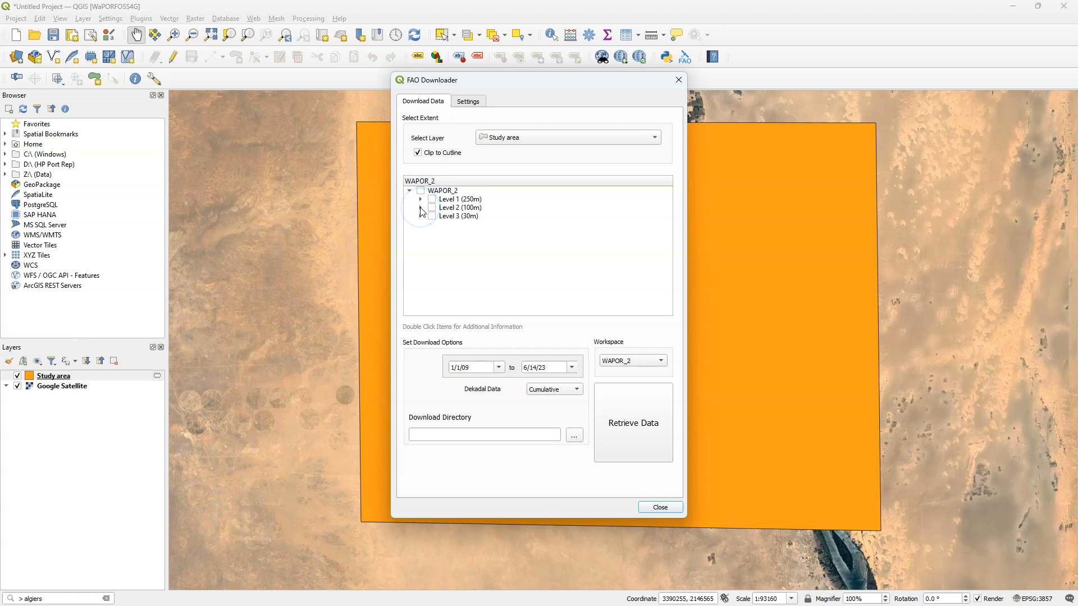
click(431, 209)
click(420, 208)
click(556, 236)
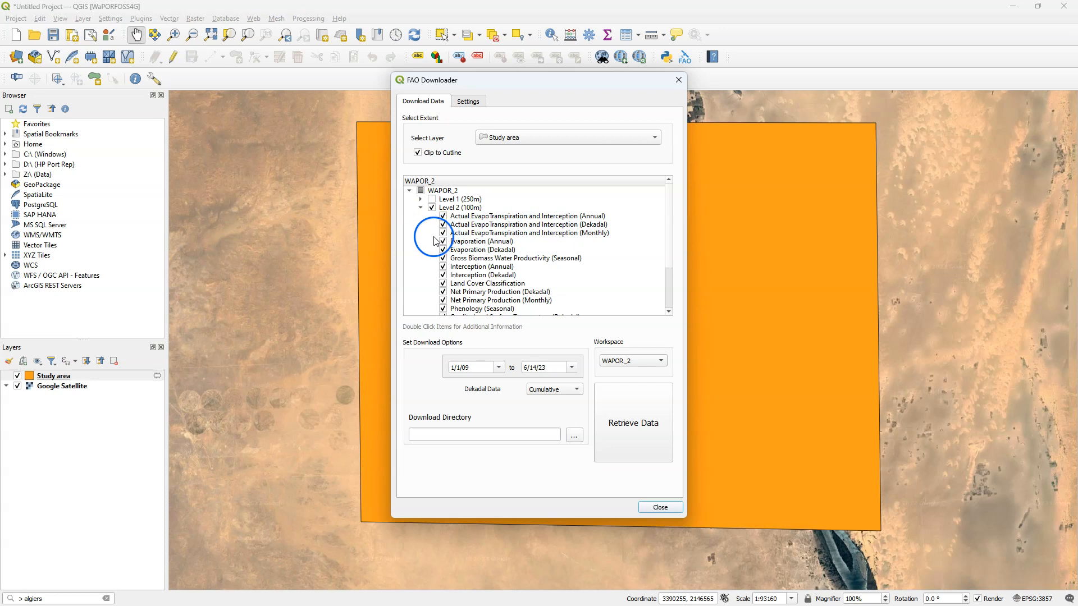
scroll(493, 242, down, 2)
scroll(497, 258, up, 2)
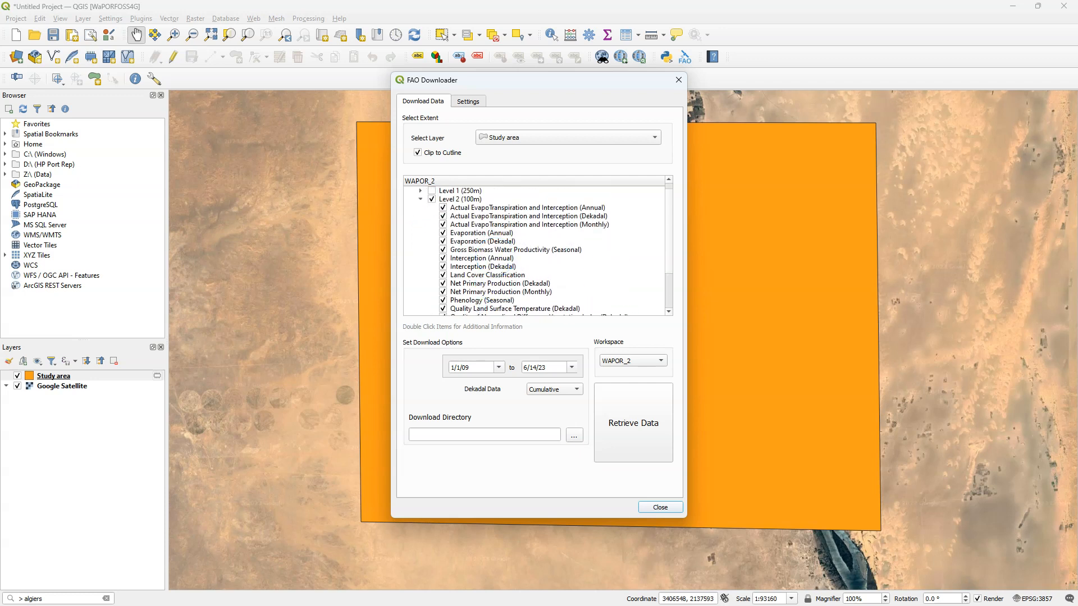
Step: Deselect every Level 2 dataset except Actual EvapoTranspiration and Interception (Monthly)
click(442, 208)
click(440, 218)
click(443, 232)
click(443, 241)
click(443, 249)
click(443, 258)
click(443, 266)
click(443, 275)
click(442, 275)
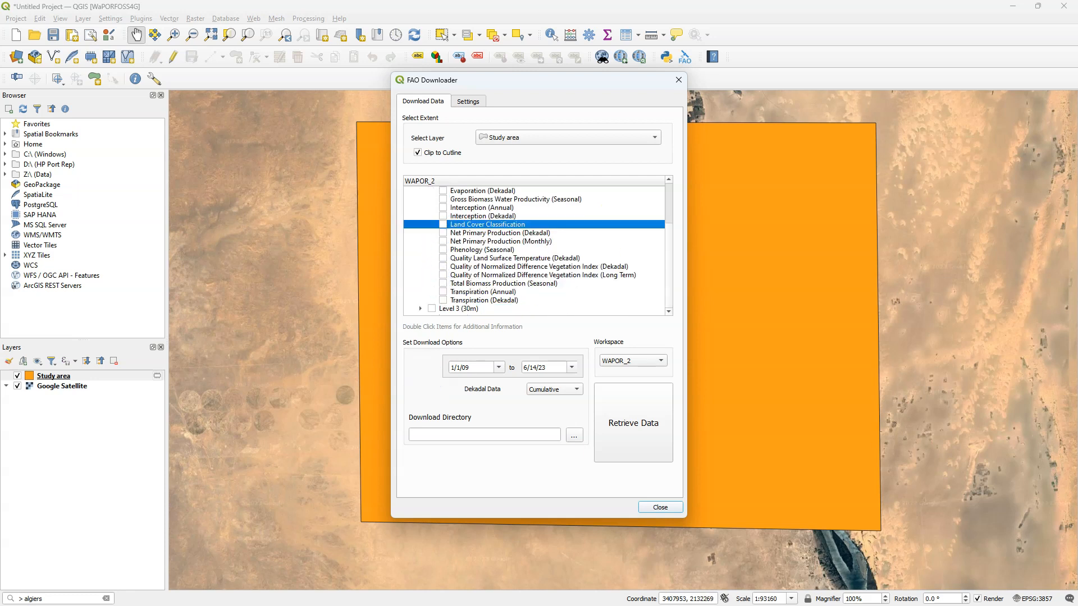
Step: Keep WAPOR_2 as the workspace and set the start of the download period to 3/1/23
click(647, 361)
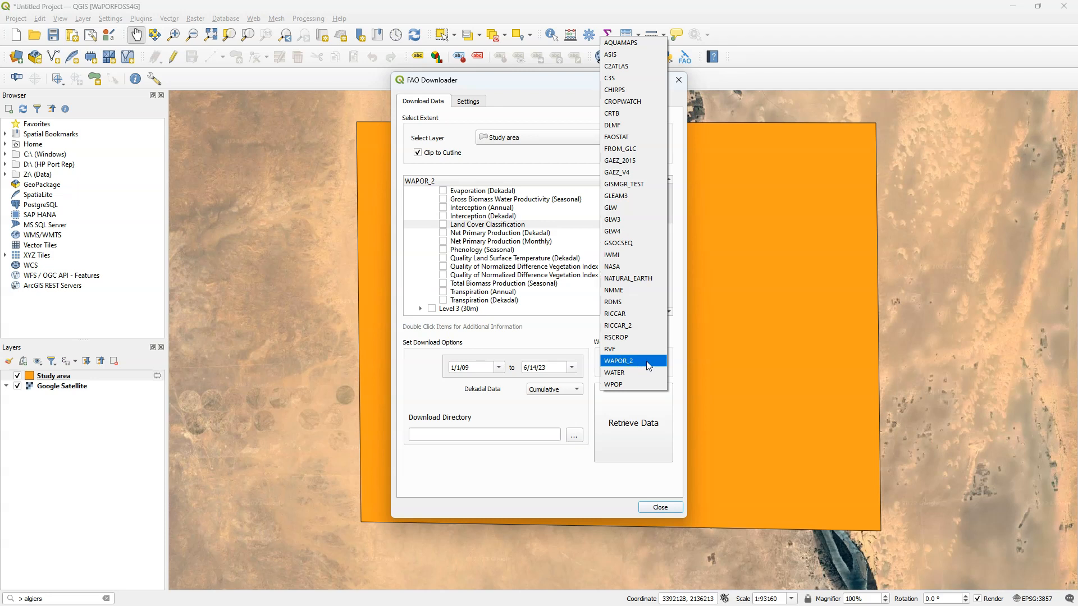
click(647, 362)
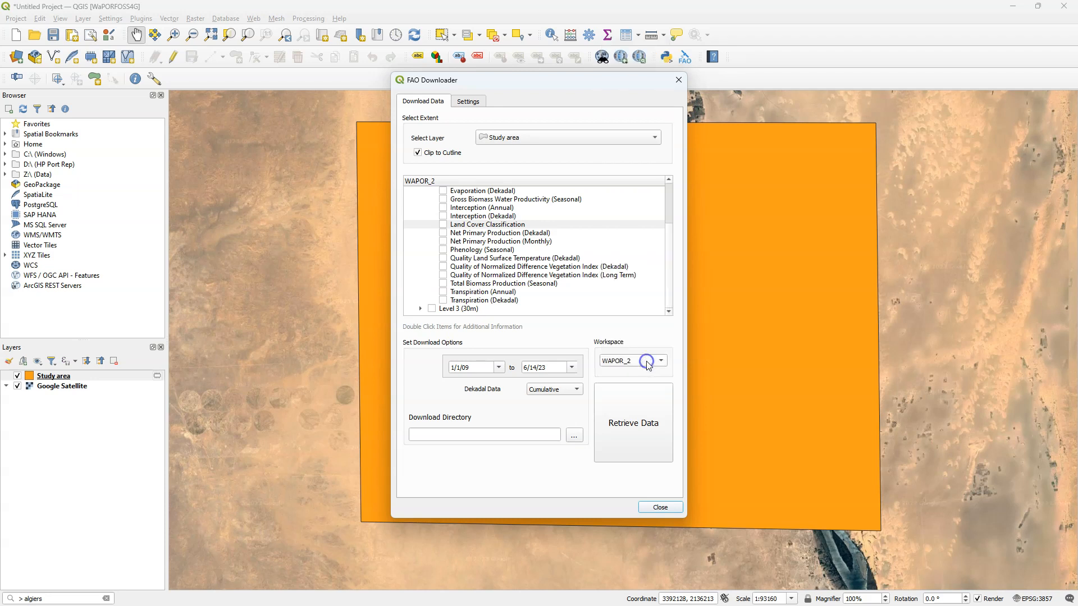
click(498, 368)
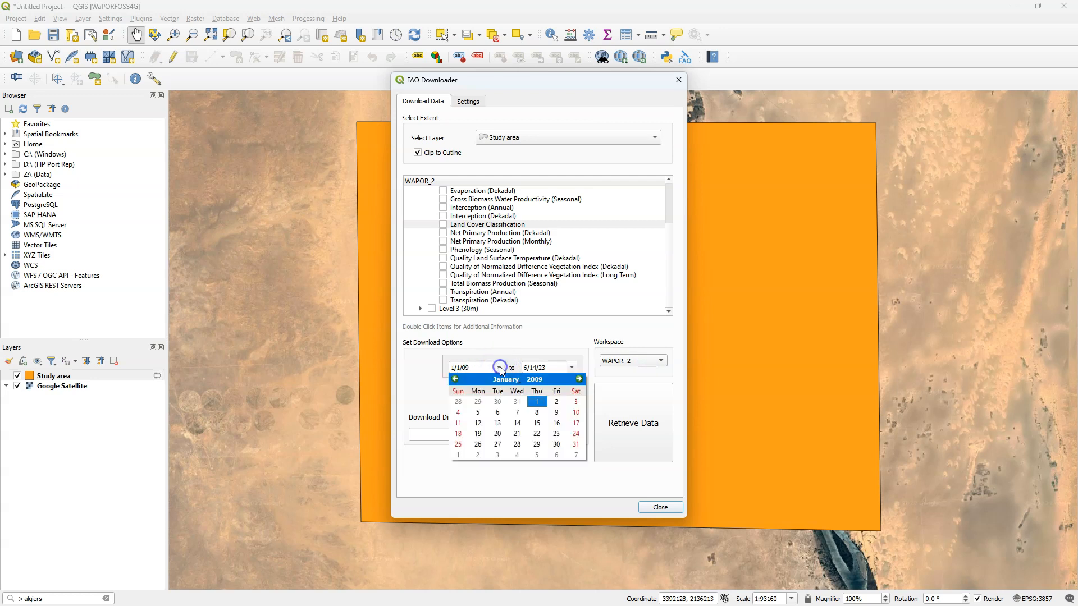
click(578, 379)
click(531, 379)
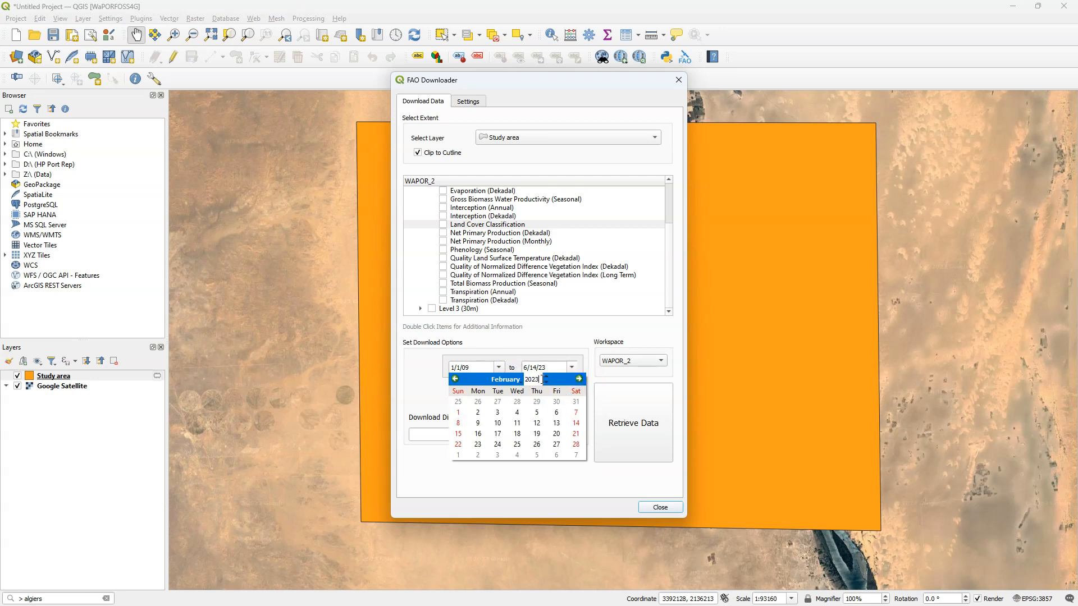
key(Return)
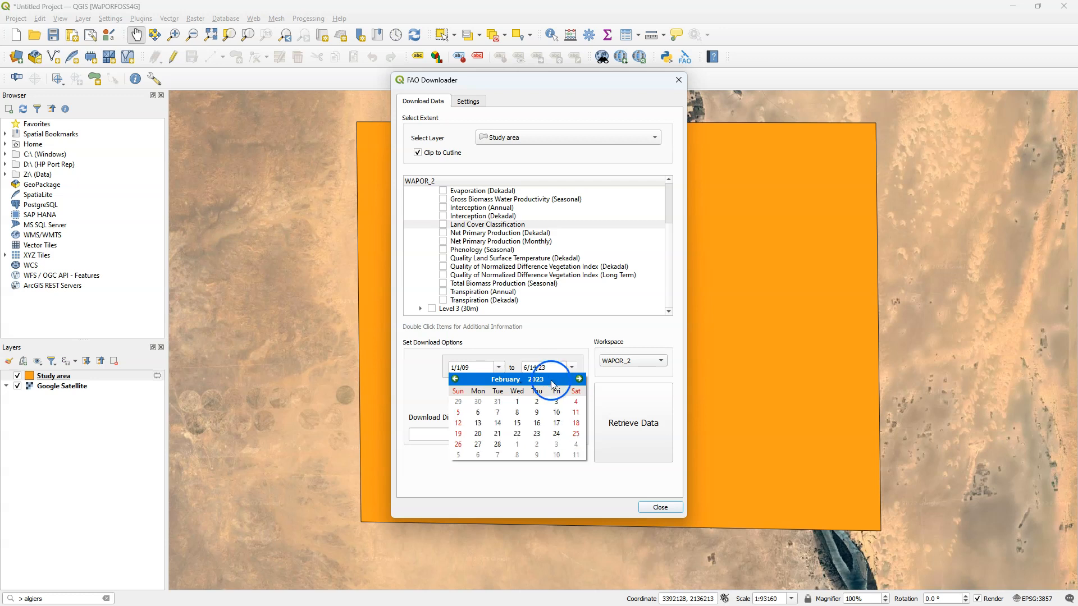
click(579, 379)
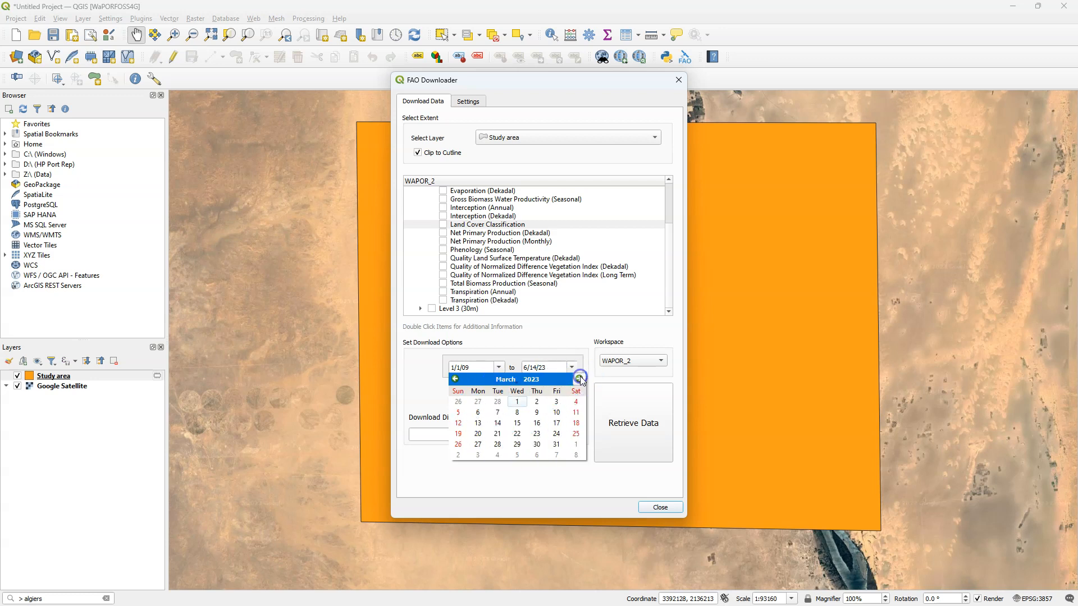
click(517, 401)
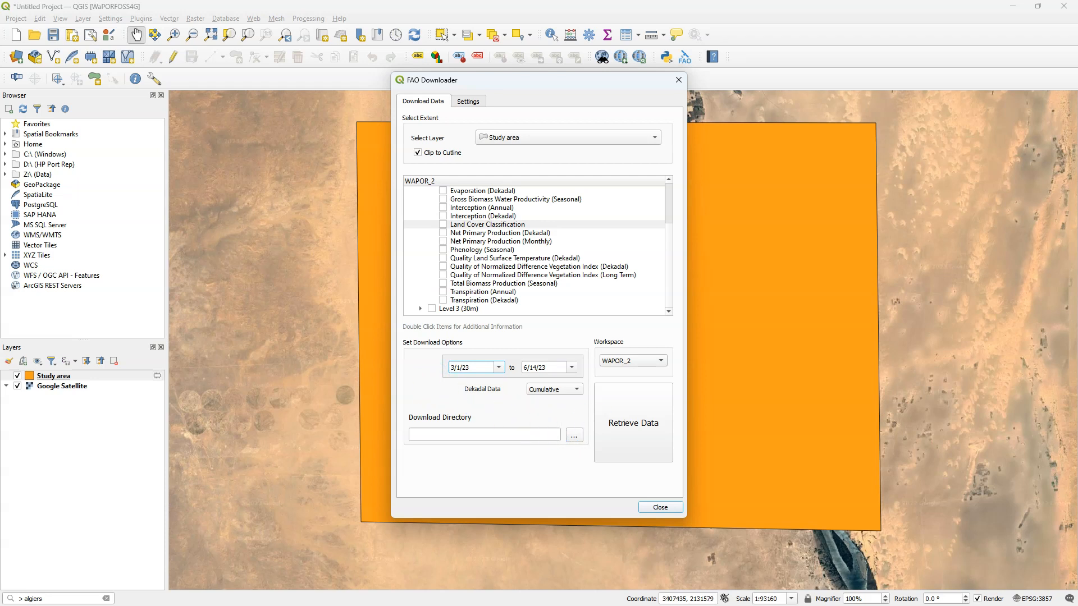
Step: Set the download directory to Z:/FAO_data, retrieve the data and close the FAO Downloader once it has downloaded
click(574, 436)
click(835, 372)
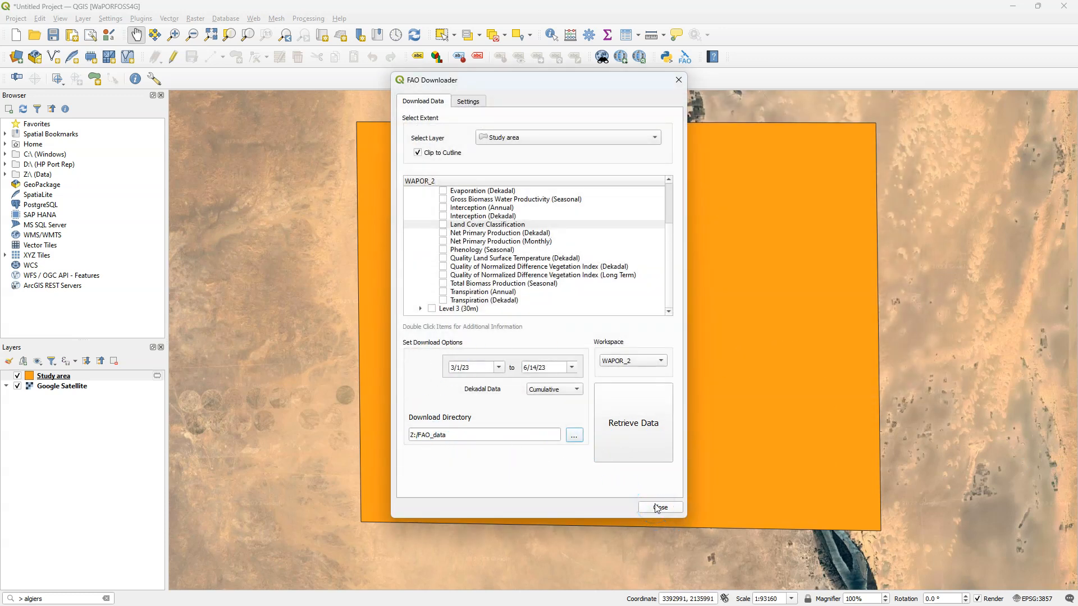
click(623, 431)
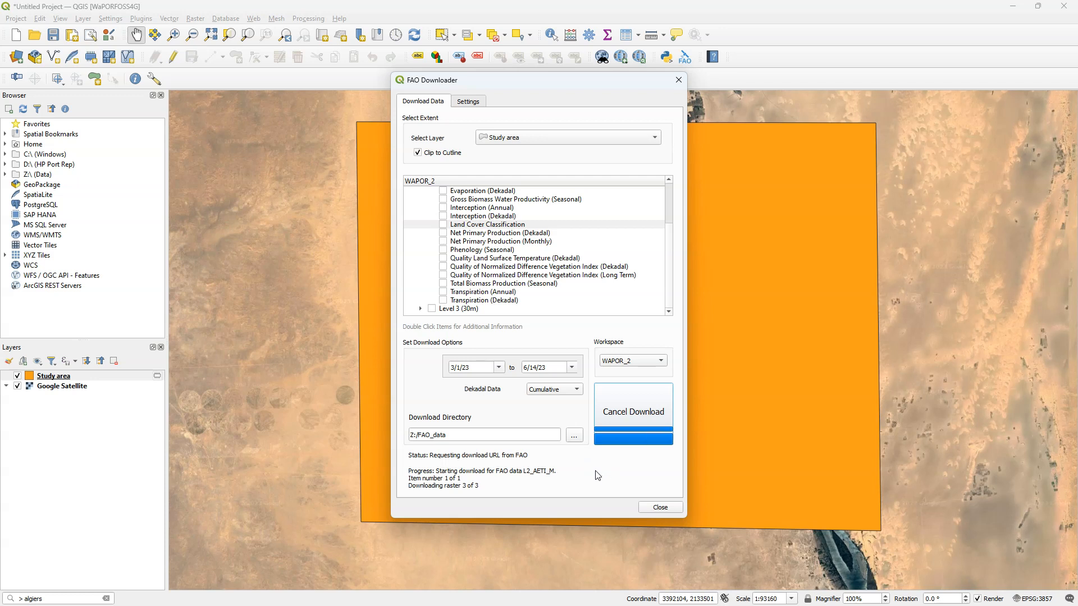
click(665, 508)
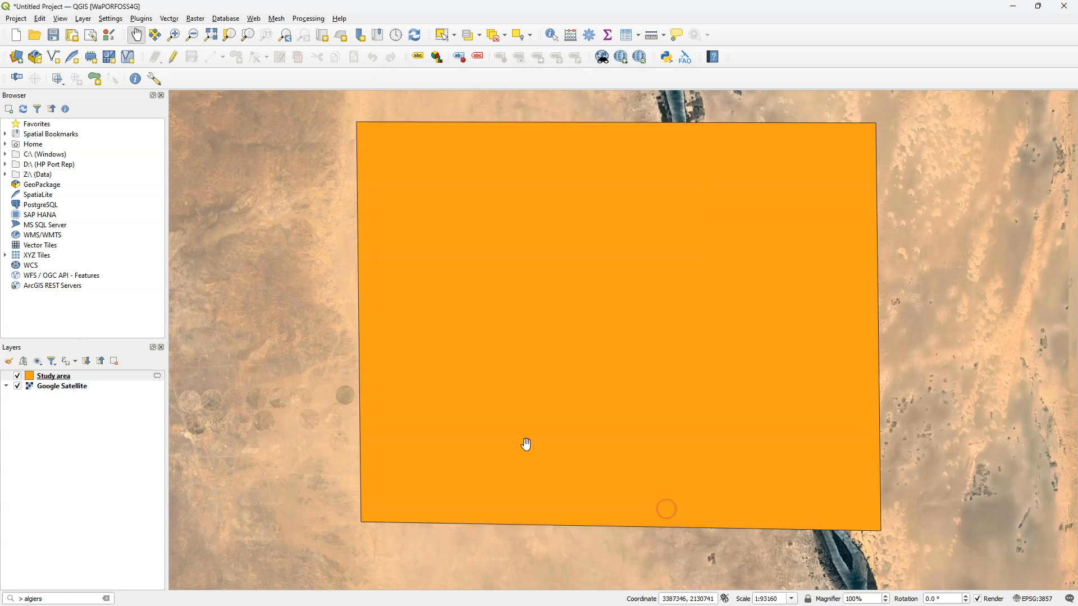
Step: Expand the WAPOR_2 download folder under the favorite Z:\FAO_data and add L2_AETI_M list.csv to the project
click(31, 493)
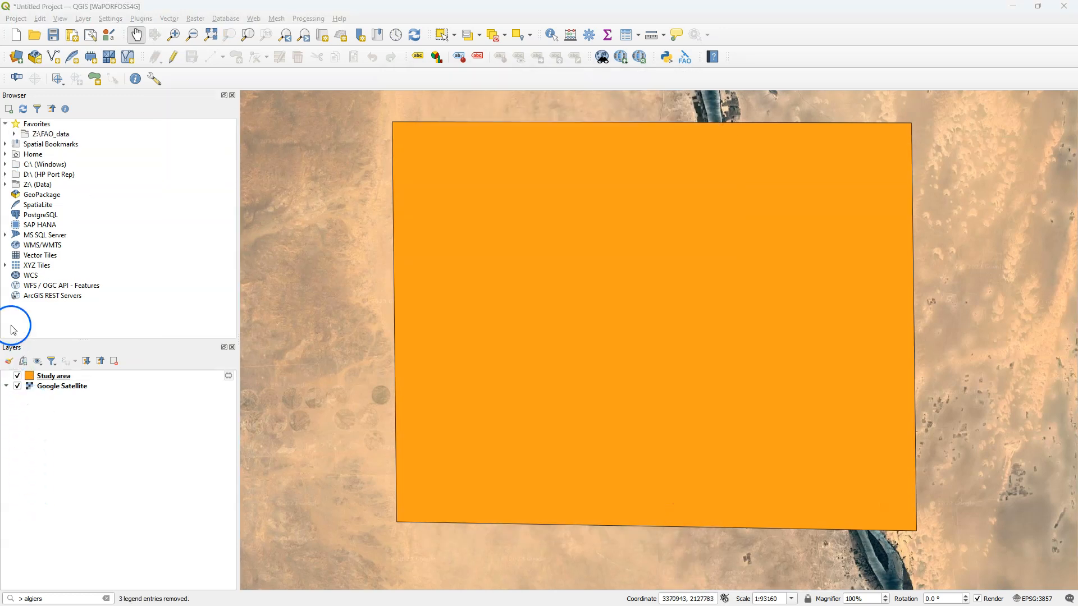
click(14, 135)
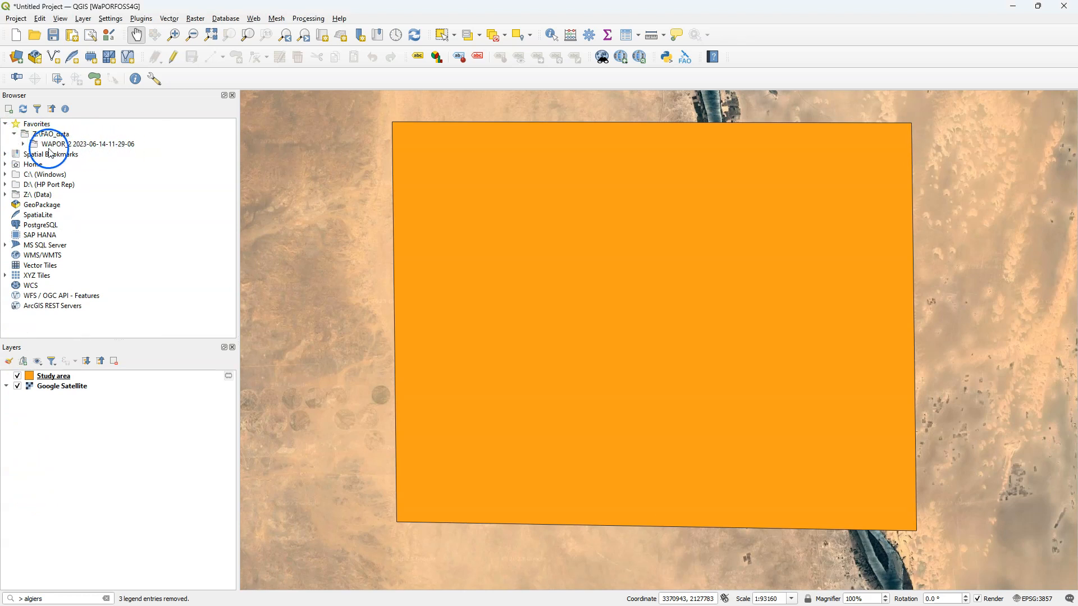
click(23, 144)
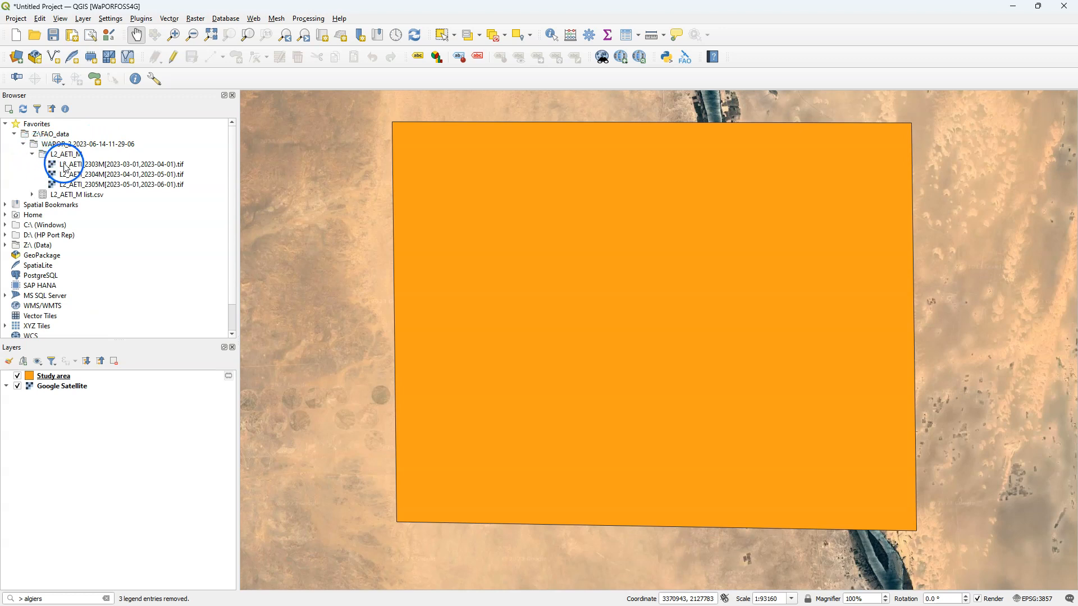
click(84, 194)
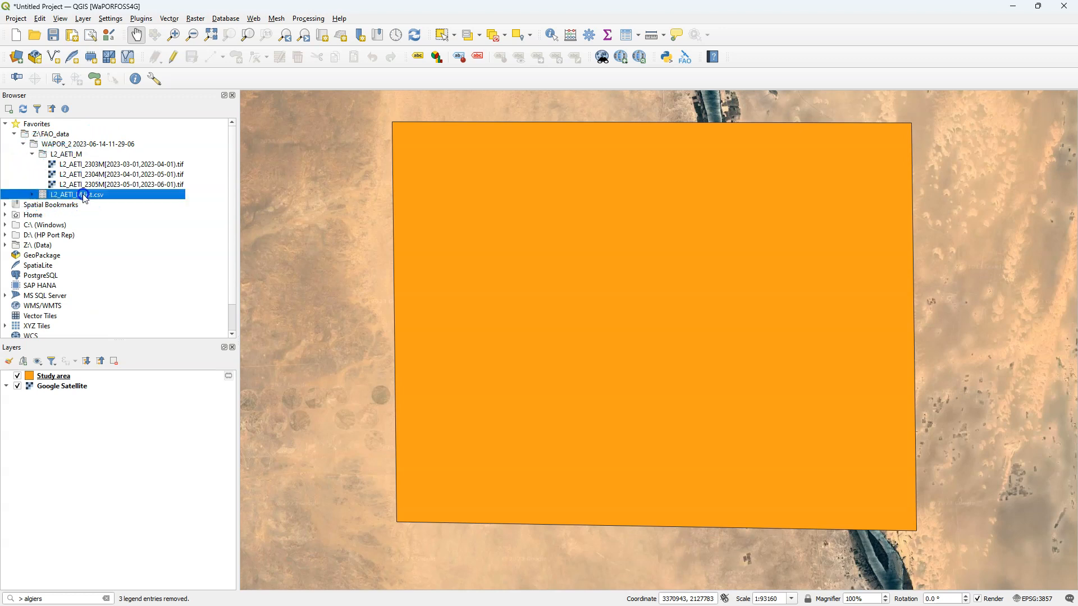
drag(420, 211, 420, 211)
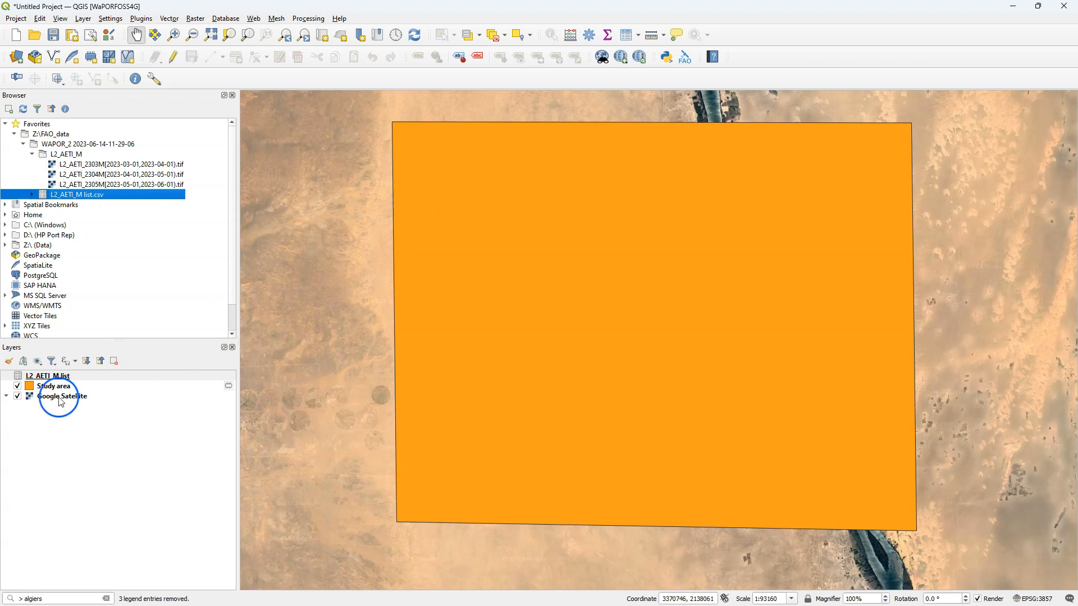
Step: Examine the attribute table of the L2_AETI_M list layer, then close it
right_click(41, 376)
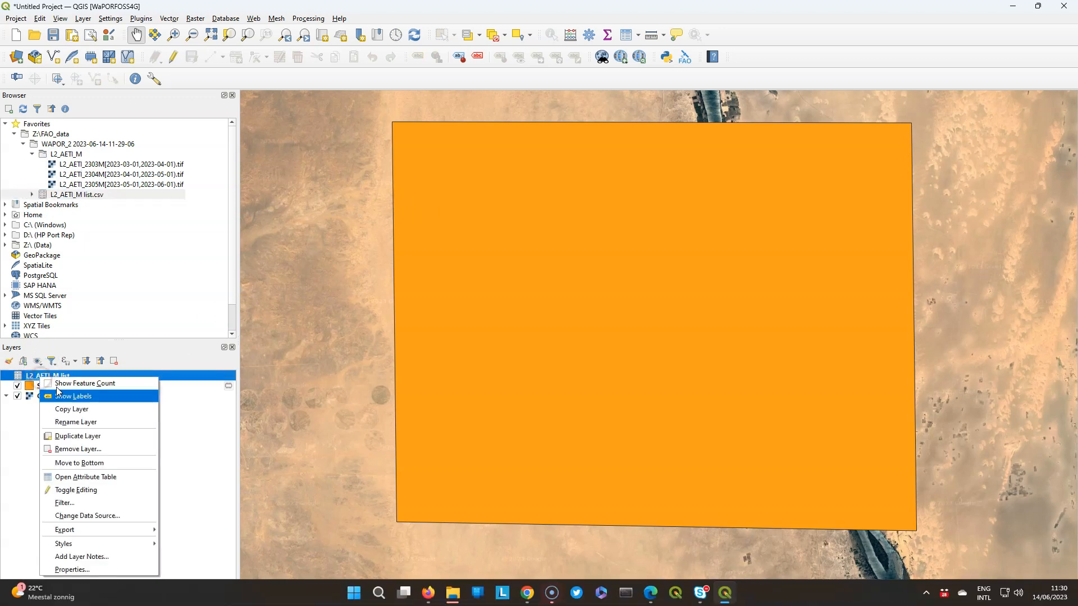
click(107, 477)
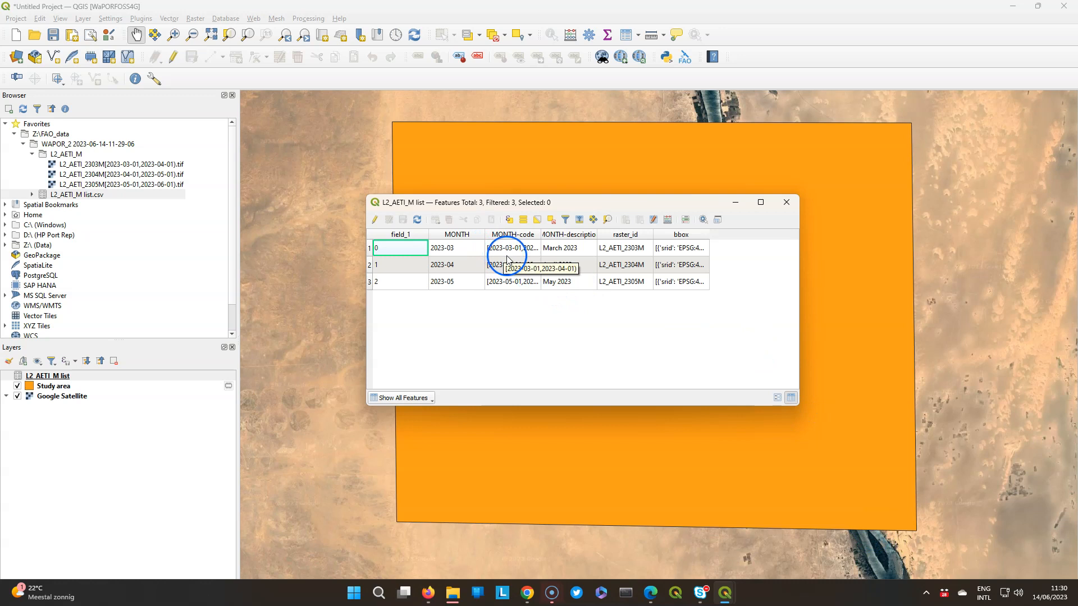
click(792, 204)
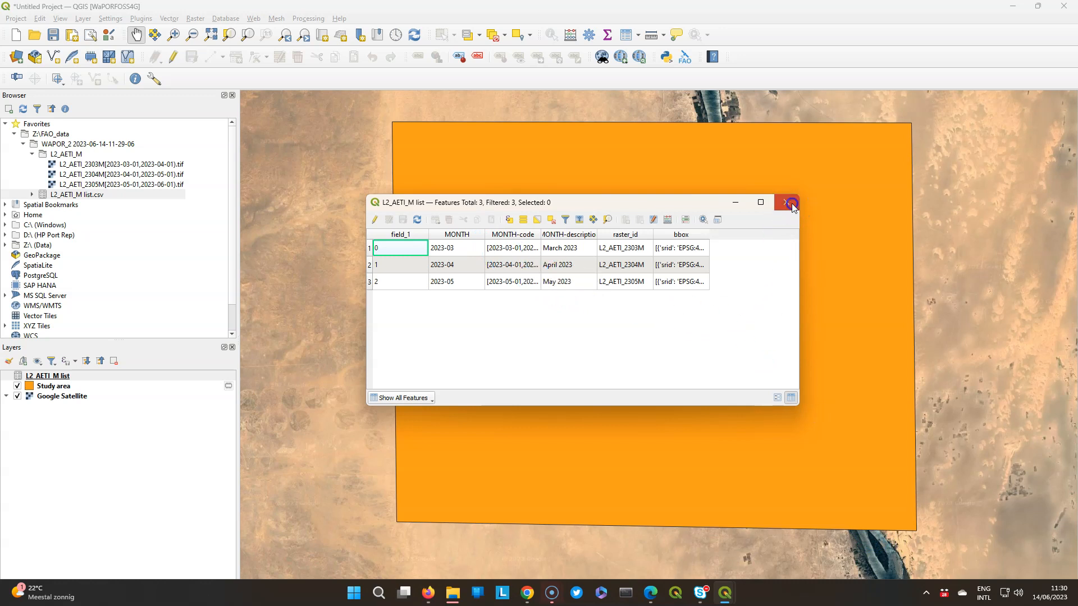
Step: Add the three monthly L2_AETI rasters (2303M, 2304M and 2305M) from the download folder to the map
click(119, 165)
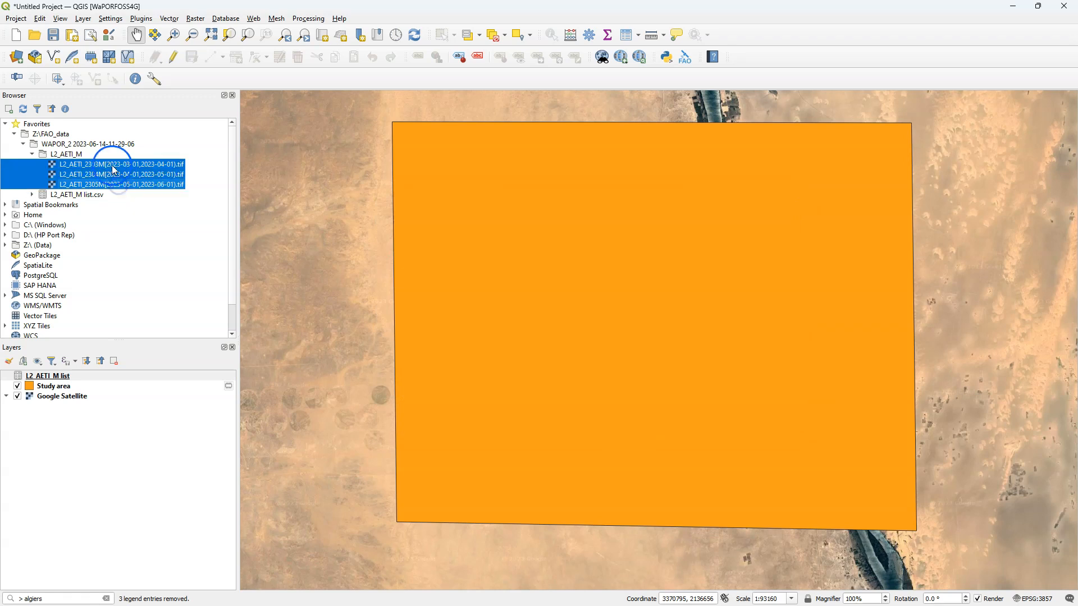
drag(114, 170, 641, 205)
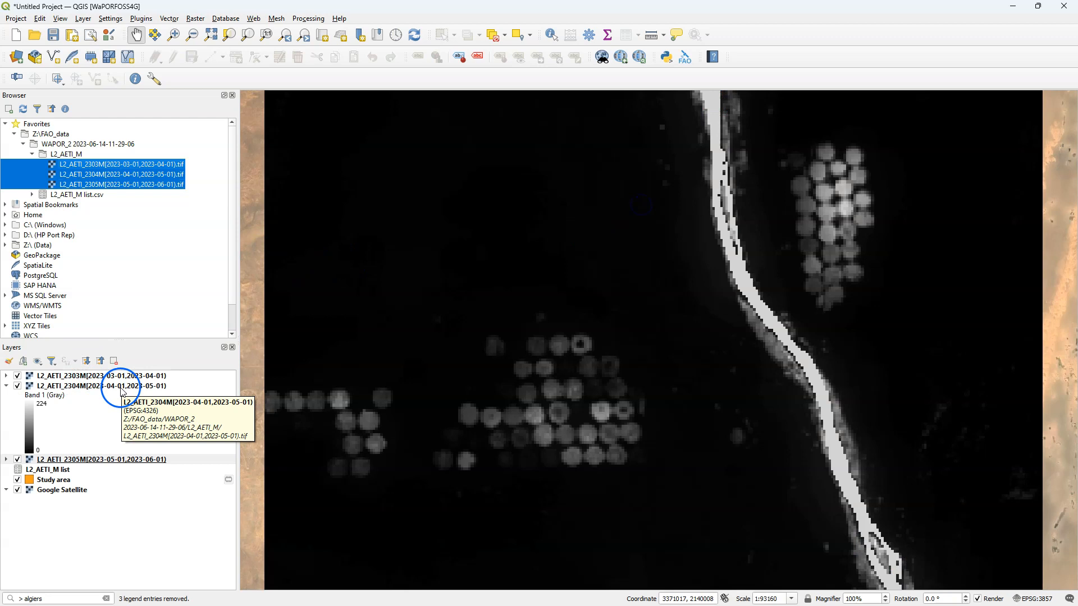
Step: Style the L2_AETI_2303M raster as Singleband pseudocolor with the Turbo color ramp
click(18, 375)
click(9, 361)
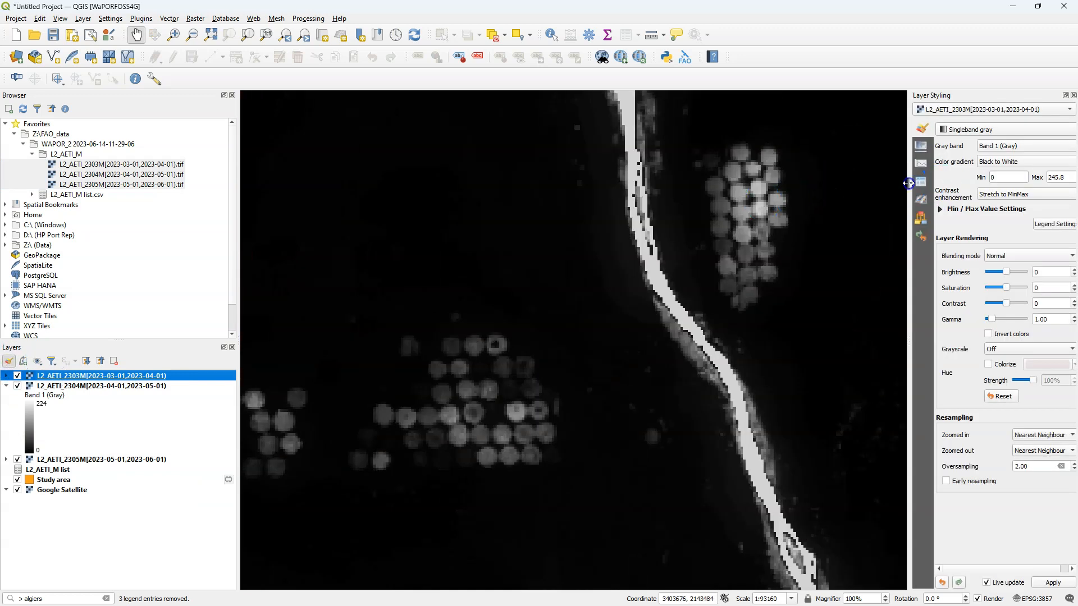
drag(908, 183, 794, 169)
click(867, 128)
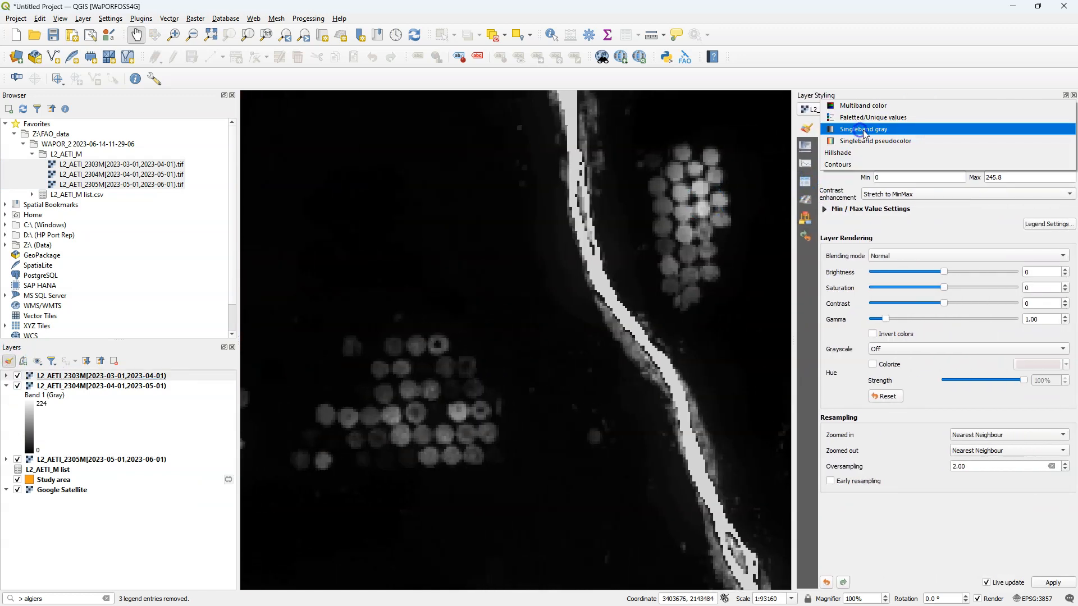
click(862, 141)
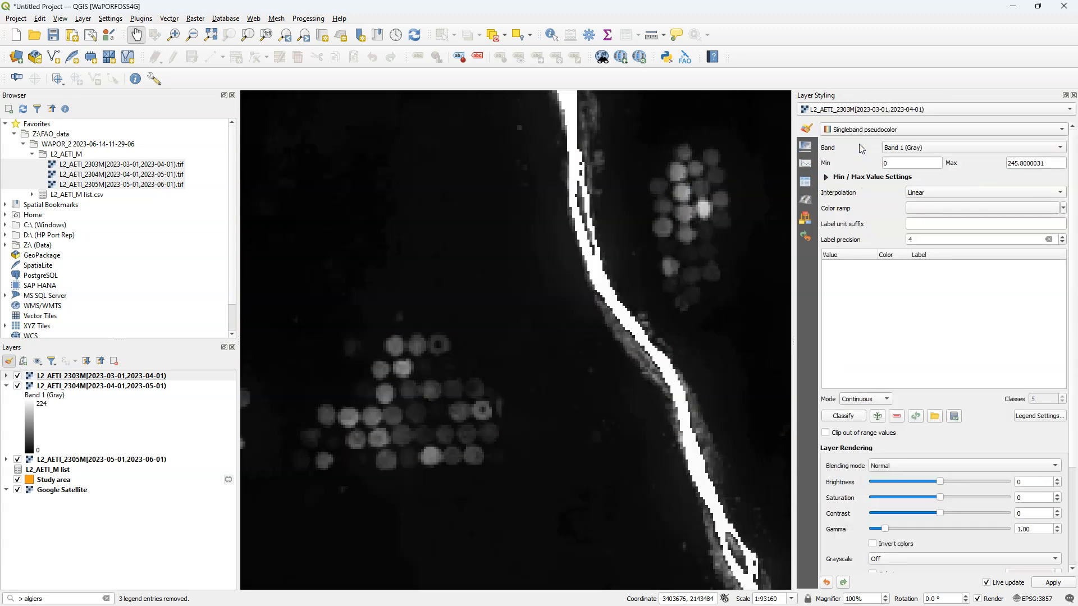
click(1062, 208)
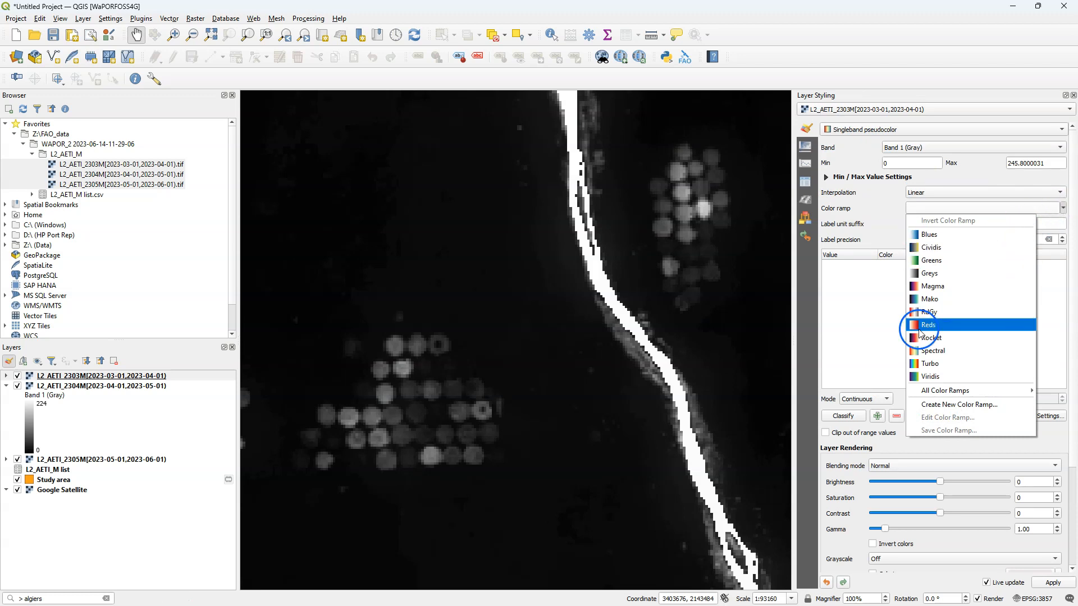
click(930, 363)
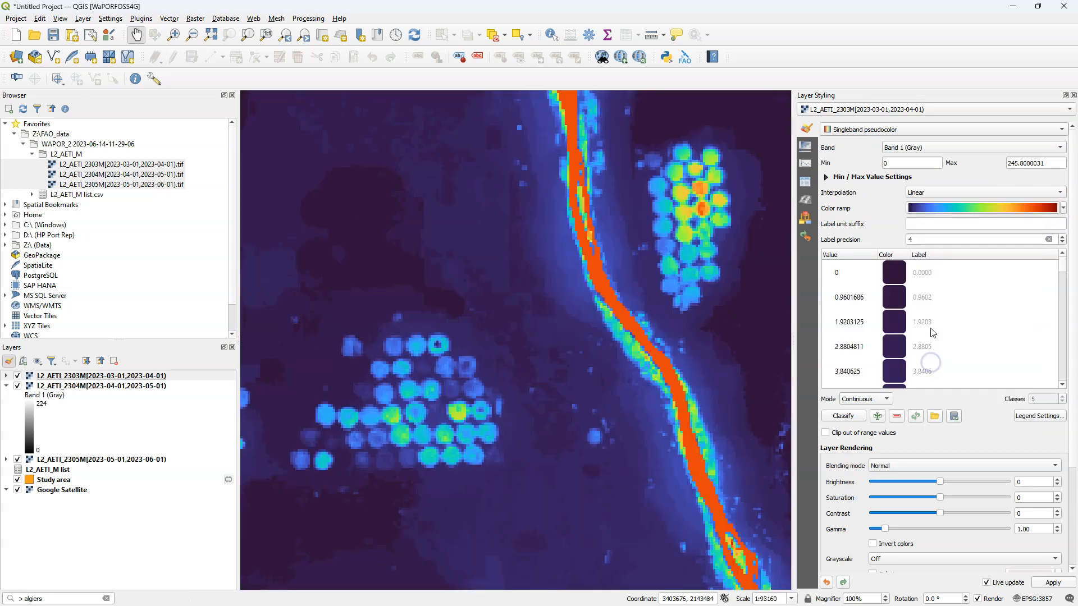
Step: Invert the Turbo color ramp of the L2_AETI_2303M raster
click(941, 209)
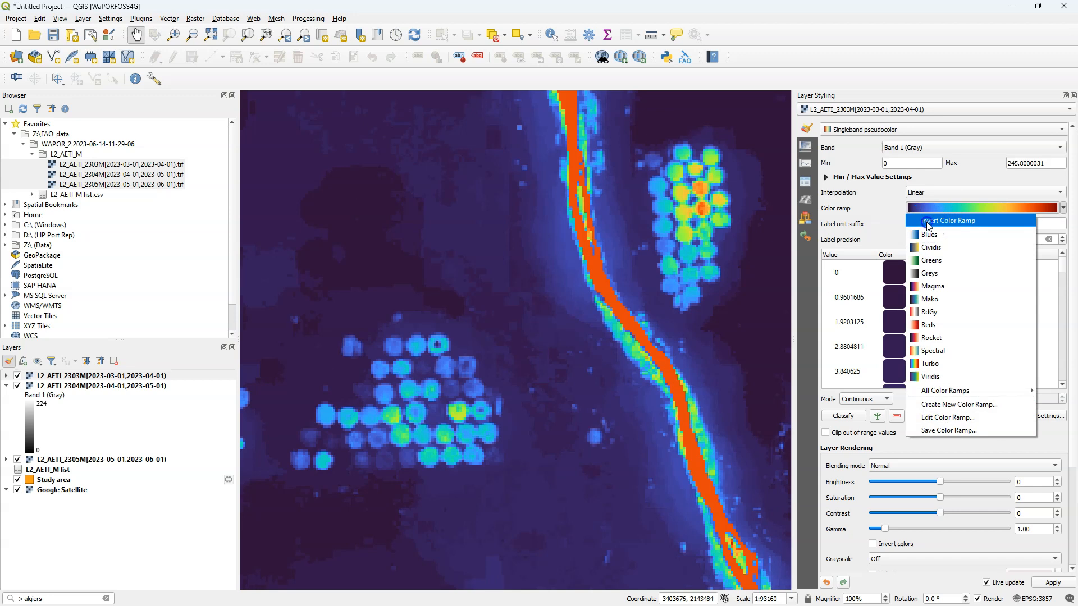
click(927, 221)
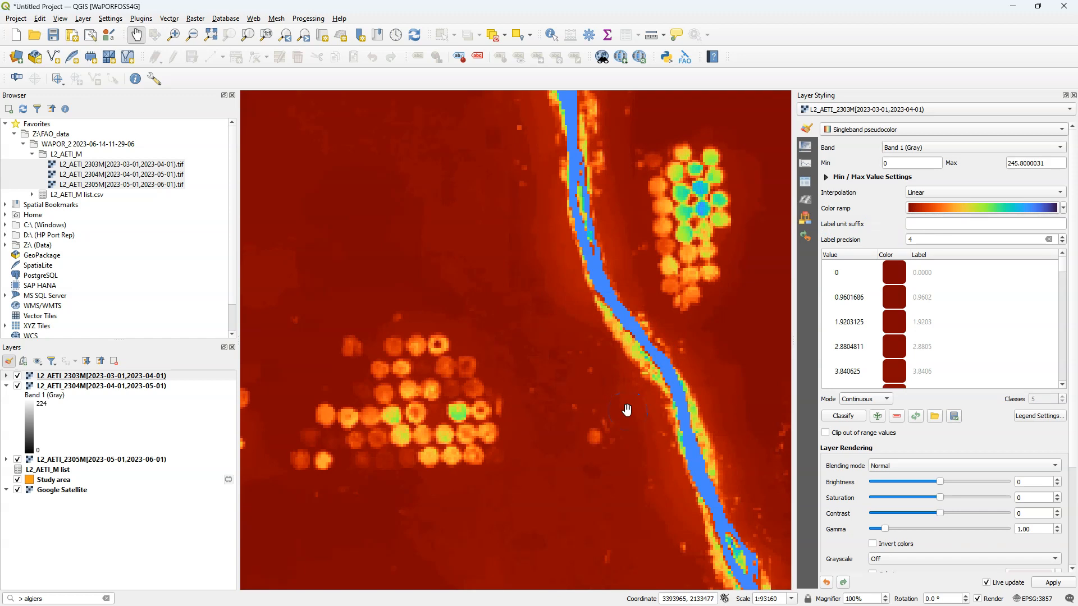
click(103, 401)
Step: Copy the style of the L2_AETI_2303M raster and paste it onto the L2_AETI_2304M and L2_AETI_2305M rasters
right_click(84, 377)
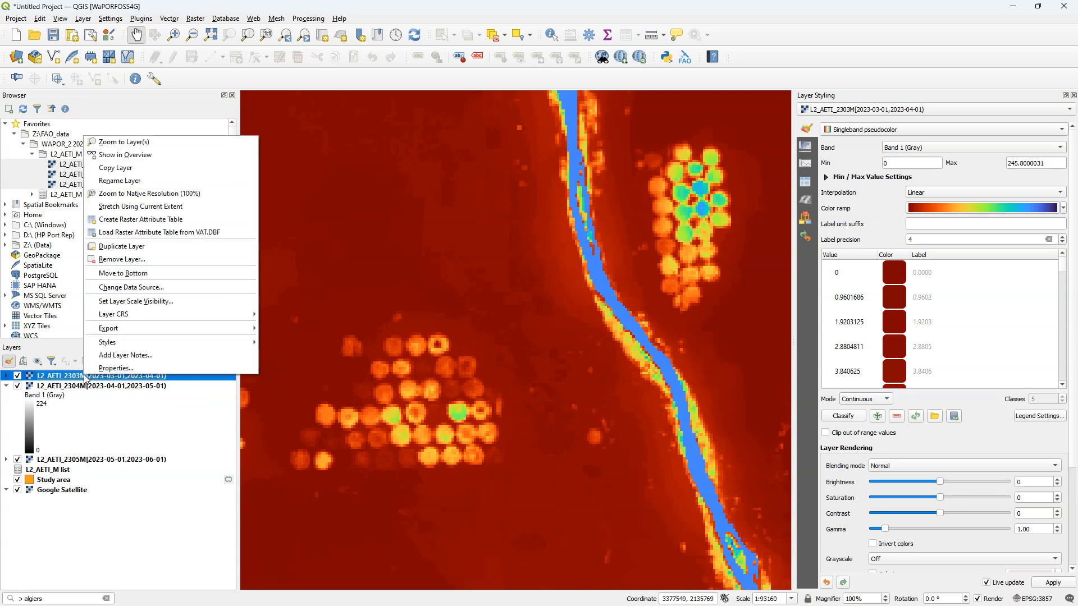
mouse_move(132, 342)
click(284, 344)
click(119, 387)
right_click(119, 387)
mouse_move(280, 350)
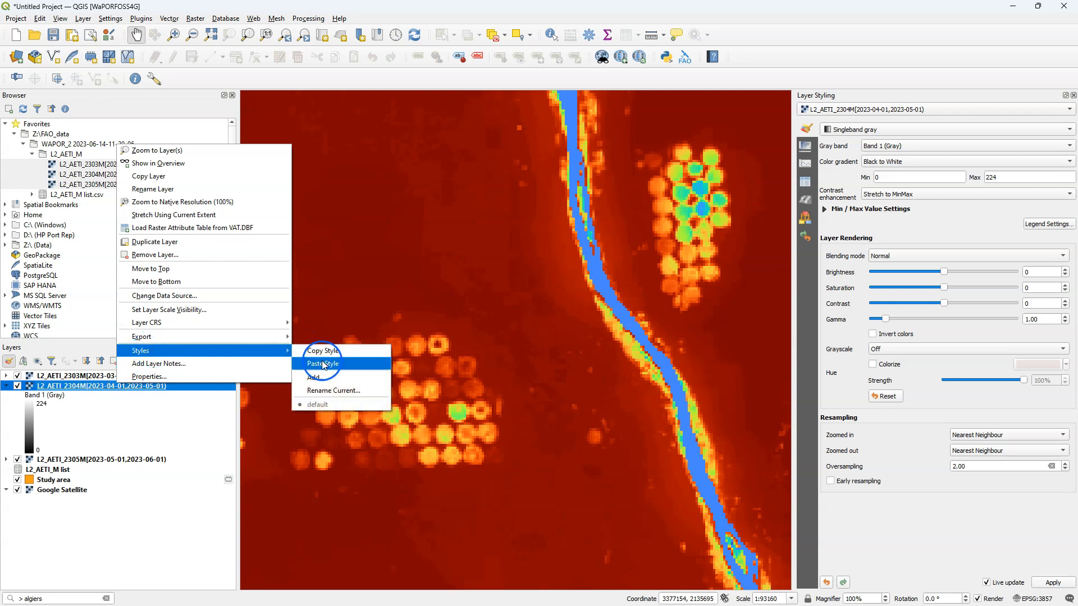
click(323, 364)
right_click(72, 459)
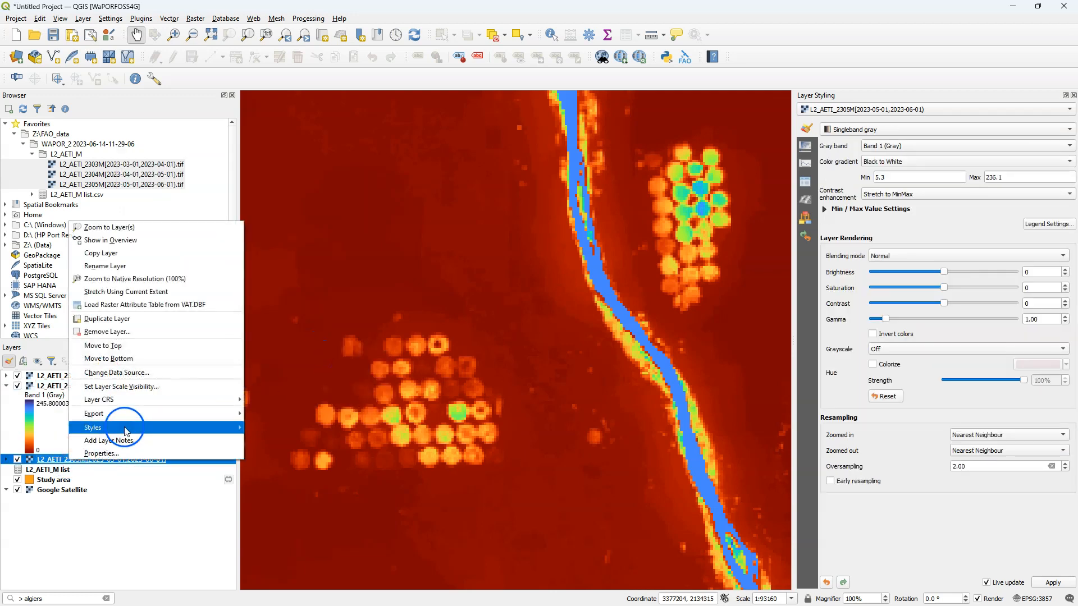
mouse_move(125, 431)
click(270, 440)
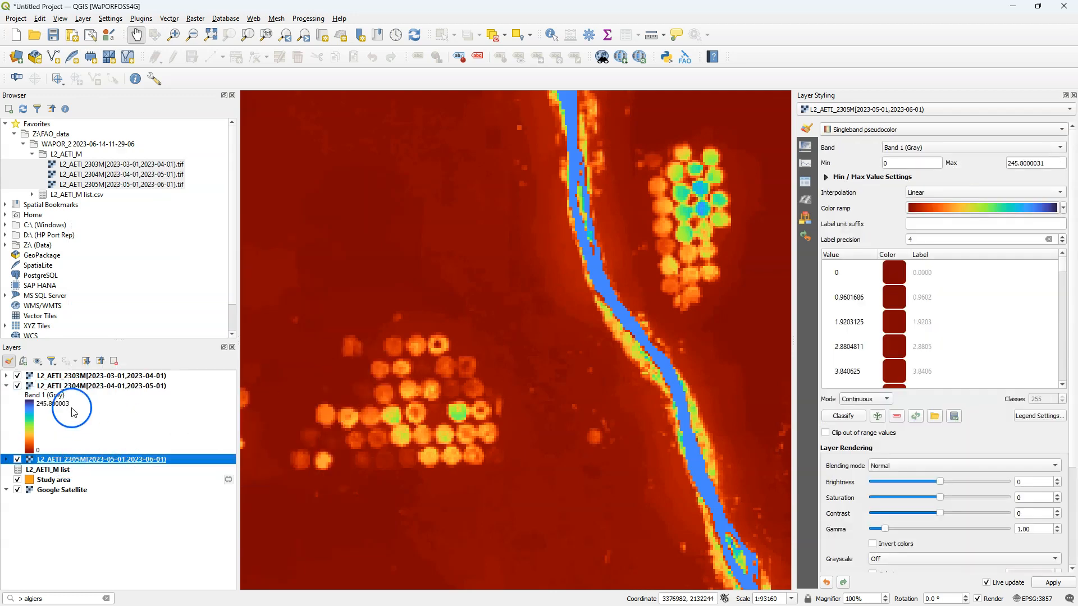
Step: Compare the three monthly rasters by hiding L2_AETI_2303M and L2_AETI_2304M in turn, and show both again
click(17, 376)
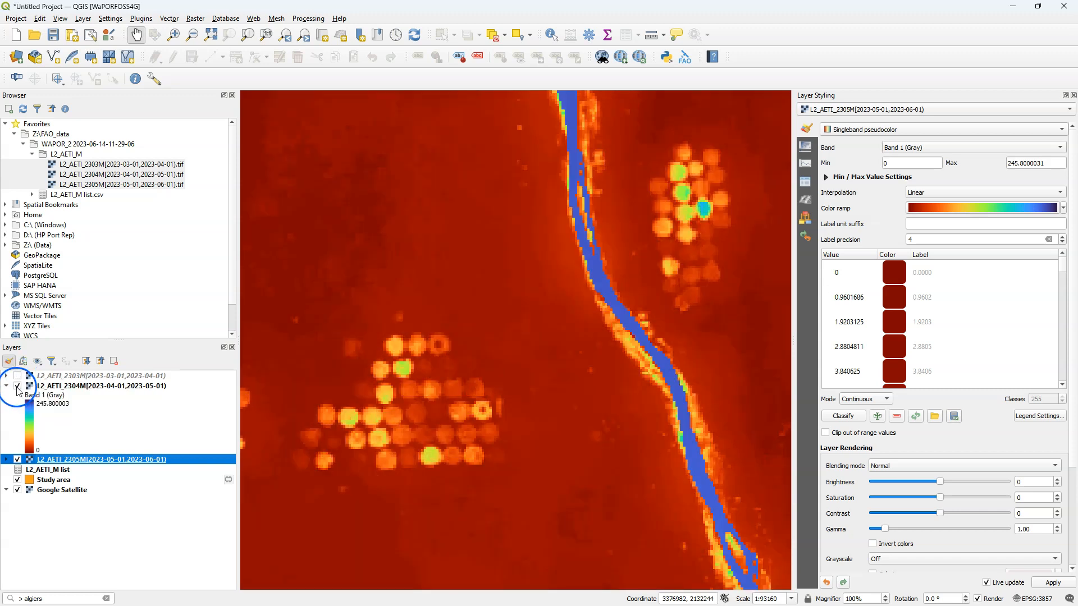
click(17, 386)
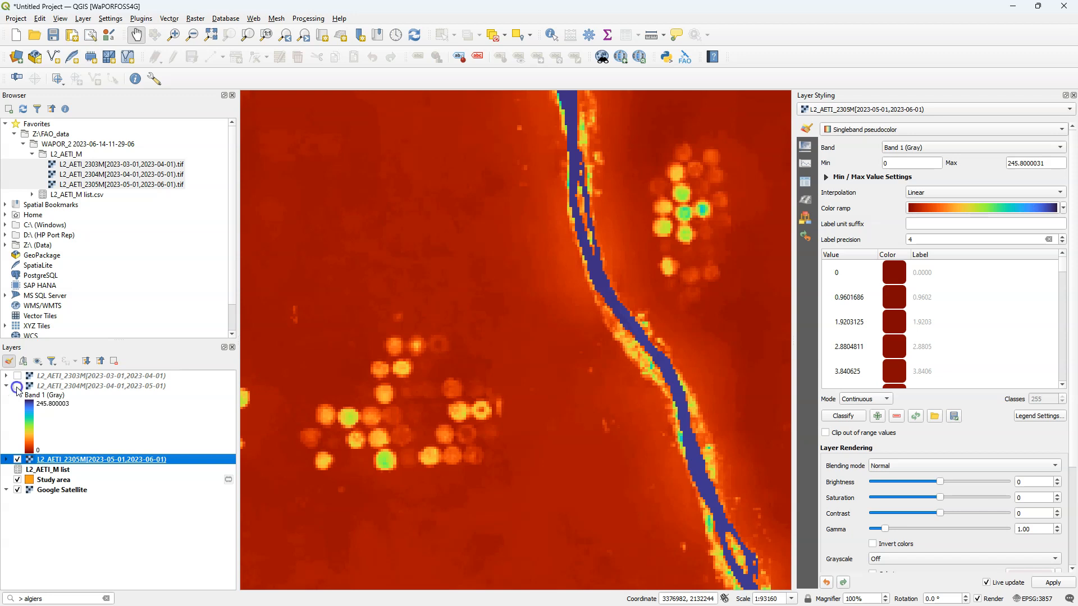
click(17, 386)
click(18, 376)
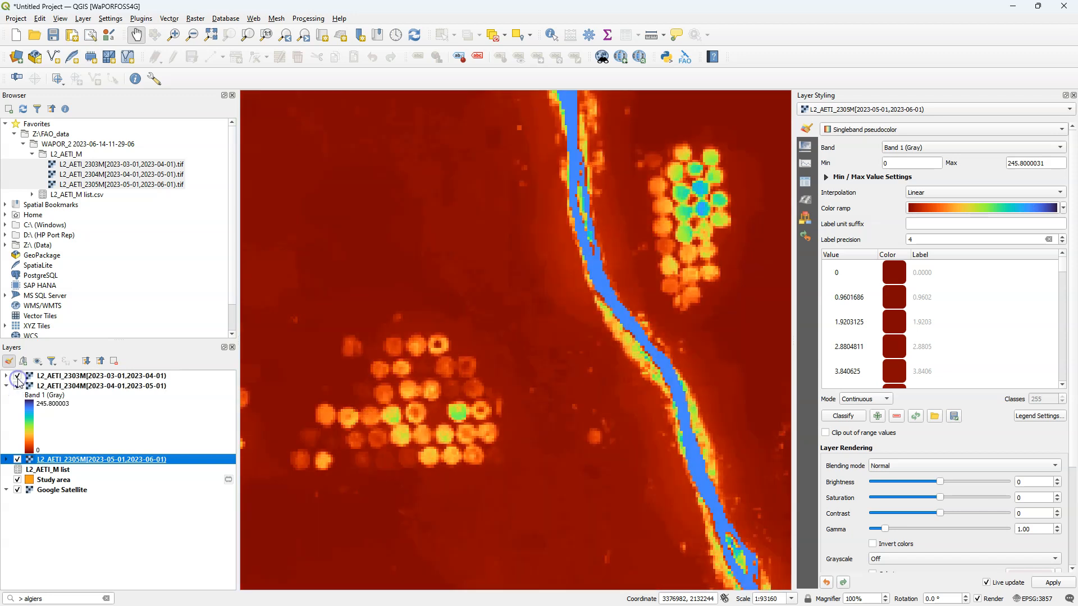
Step: Find the MapSwipe Tool plugin by searching for "mapswi", install it and close the plugin manager
click(140, 18)
click(149, 36)
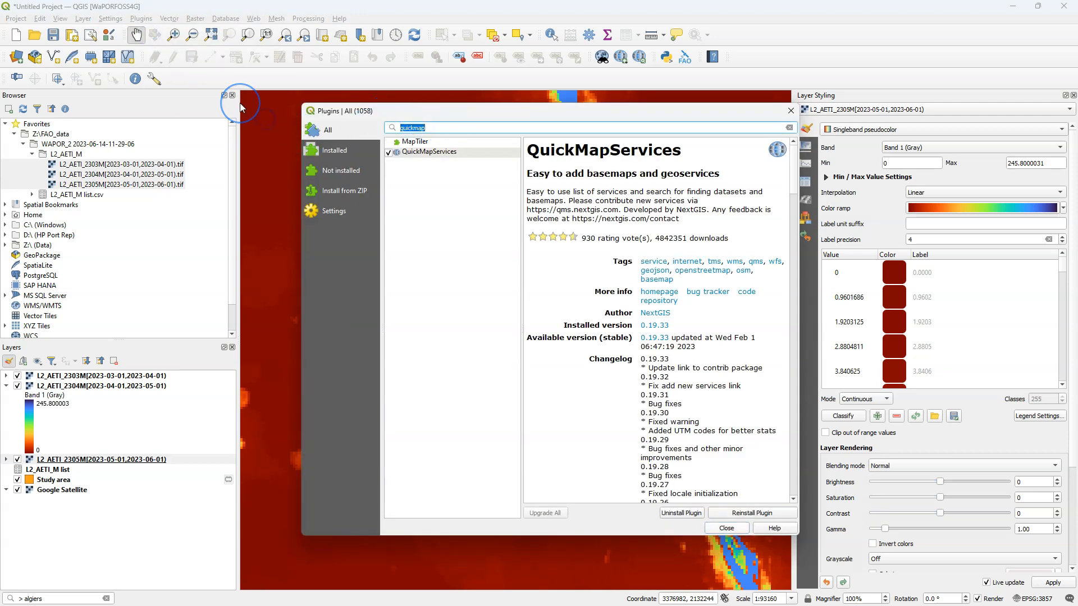
text(mapswi)
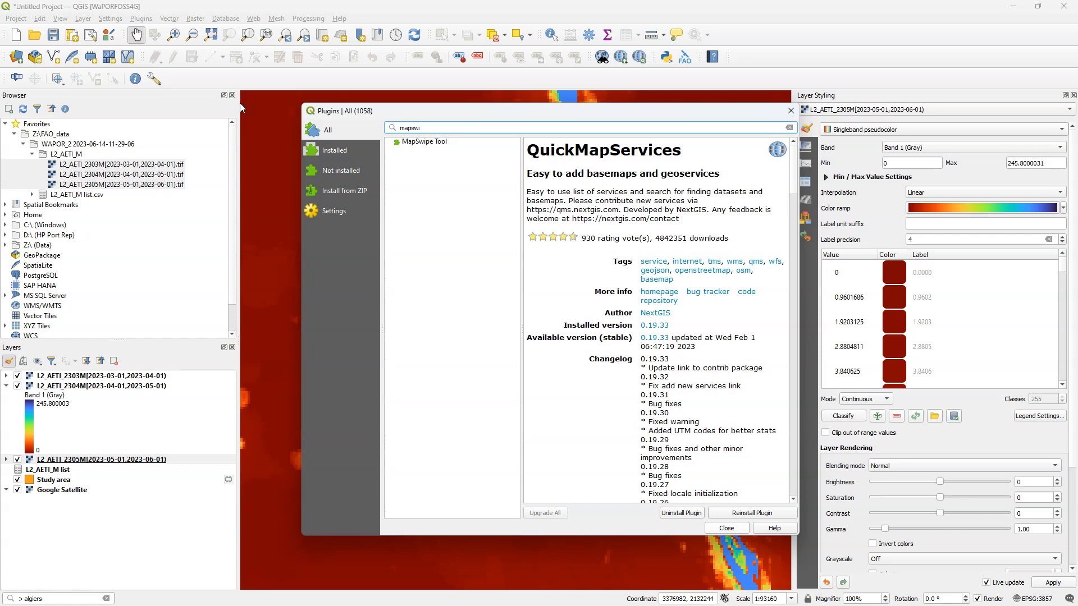
click(422, 142)
click(735, 511)
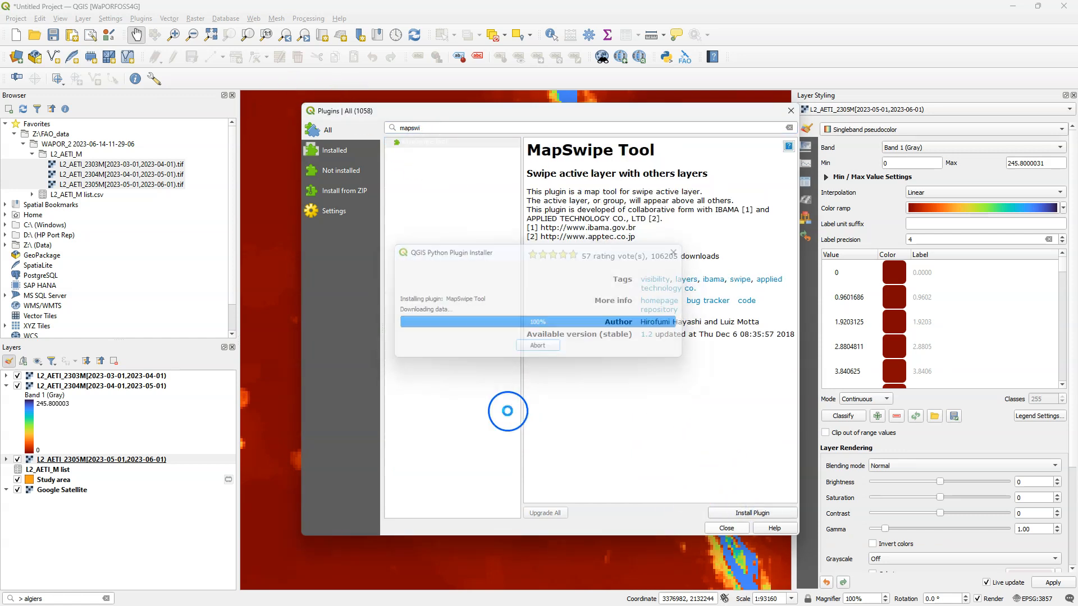
click(728, 529)
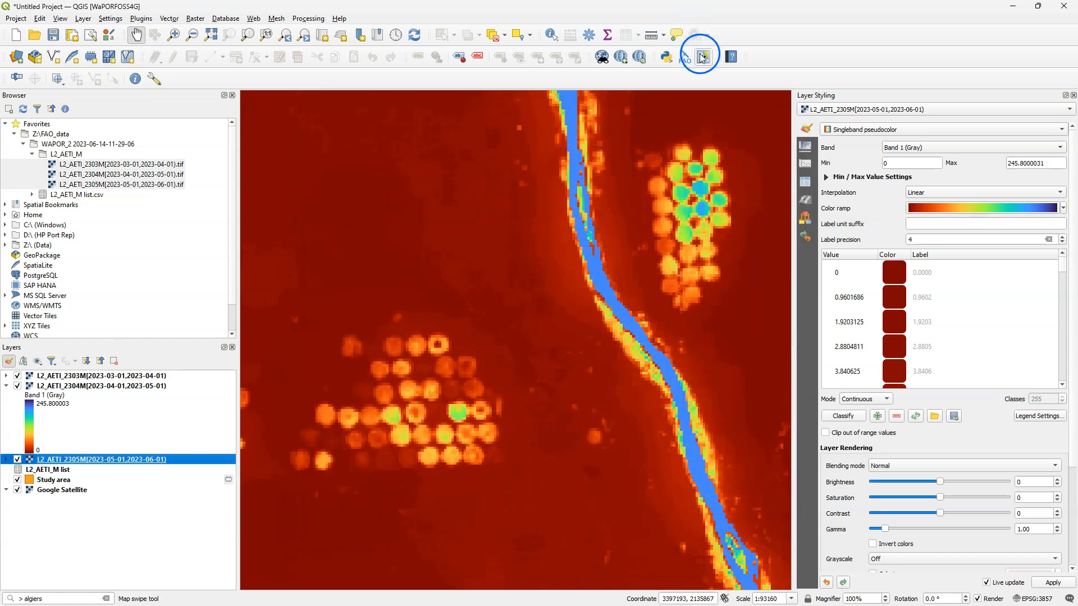
Step: Swipe the L2_AETI_2303M raster across the map with the Map swipe tool to compare it with L2_AETI_2304M
click(45, 376)
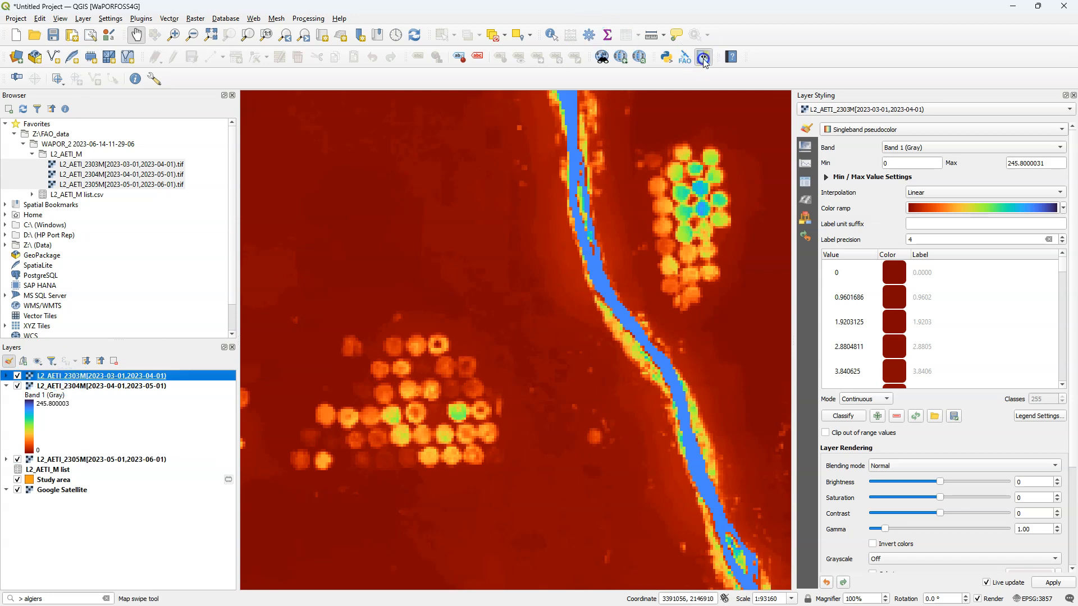
click(703, 58)
drag(504, 119, 450, 518)
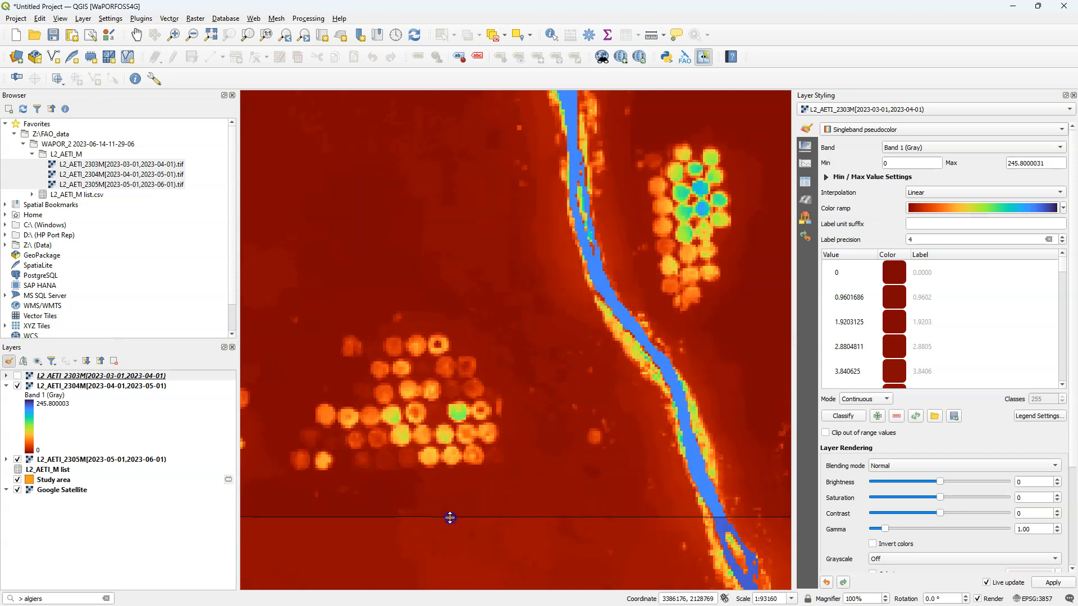
click(124, 377)
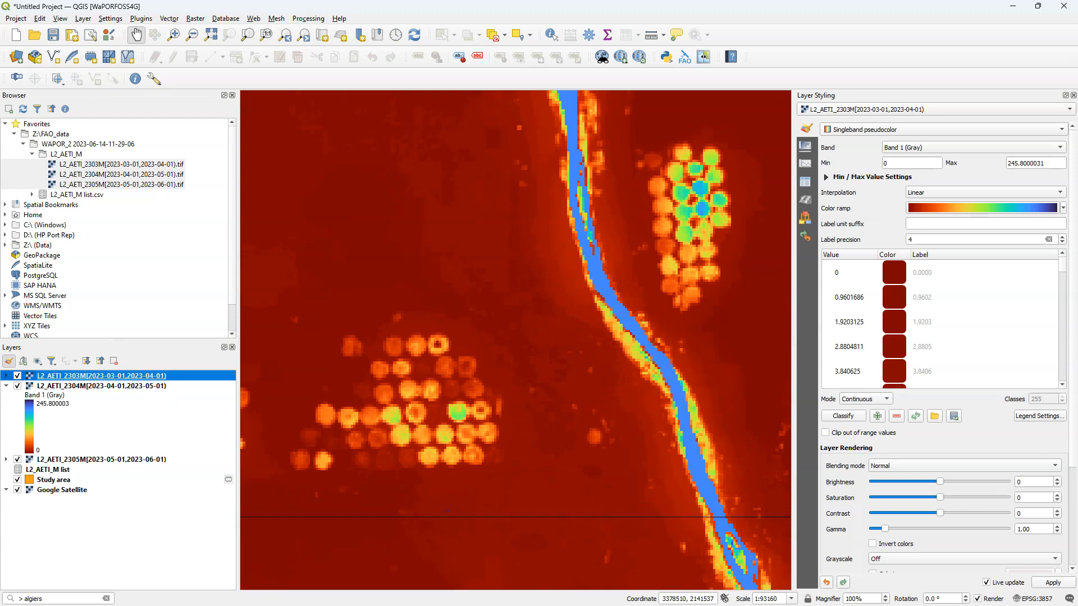